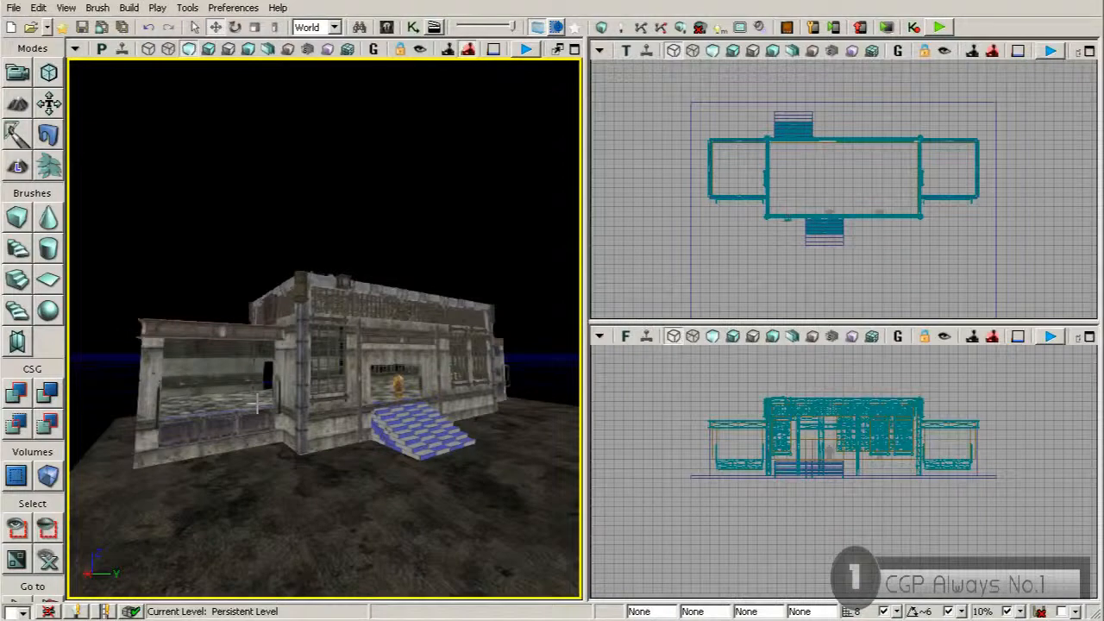
Examine the front and side of the building's exterior, including the stairs, side wing and main roof.
right_click_drag(258, 388, 302, 356)
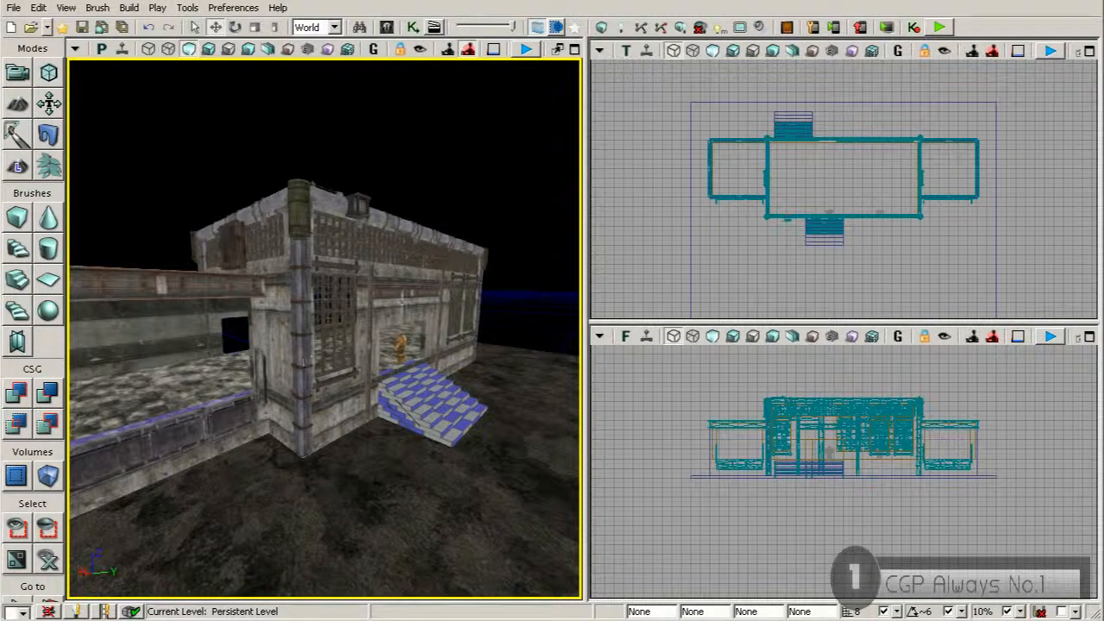
left_click_drag(439, 311, 416, 434)
right_click_drag(416, 433, 370, 414)
right_click_drag(445, 360, 437, 355)
left_click_drag(437, 356, 445, 360)
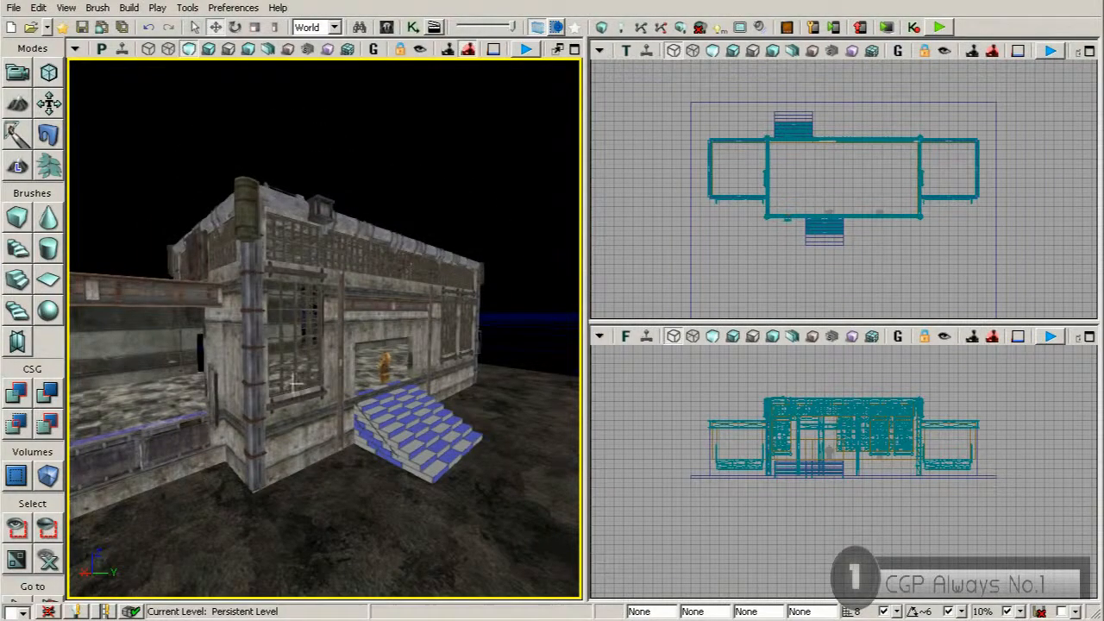
right_click_drag(259, 390, 185, 395)
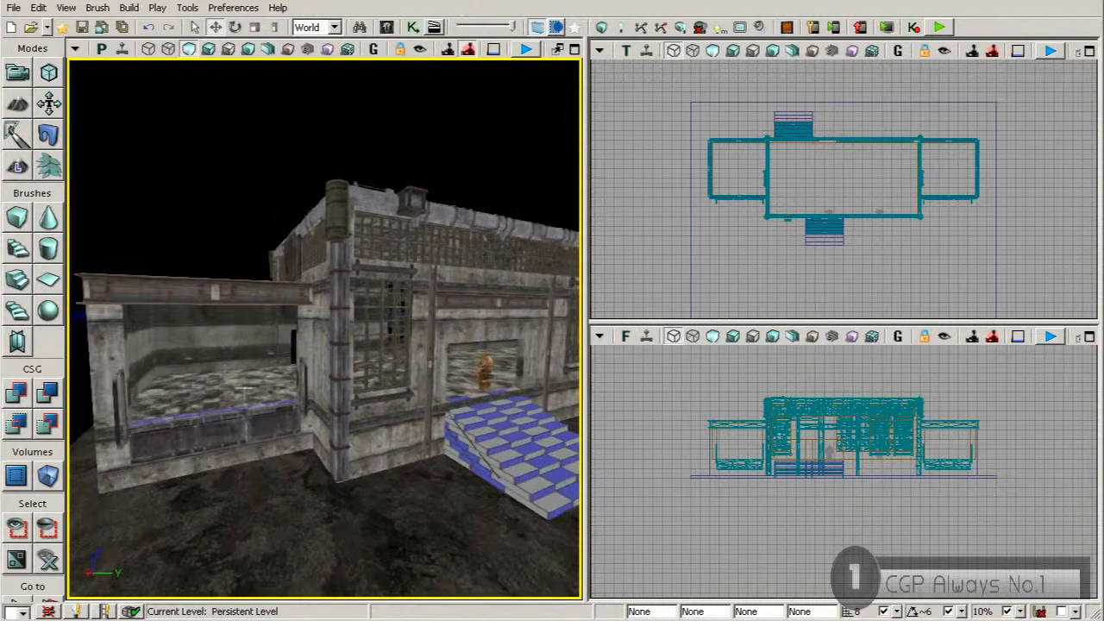
right_click_drag(373, 368, 448, 371)
right_click_drag(332, 339, 366, 227)
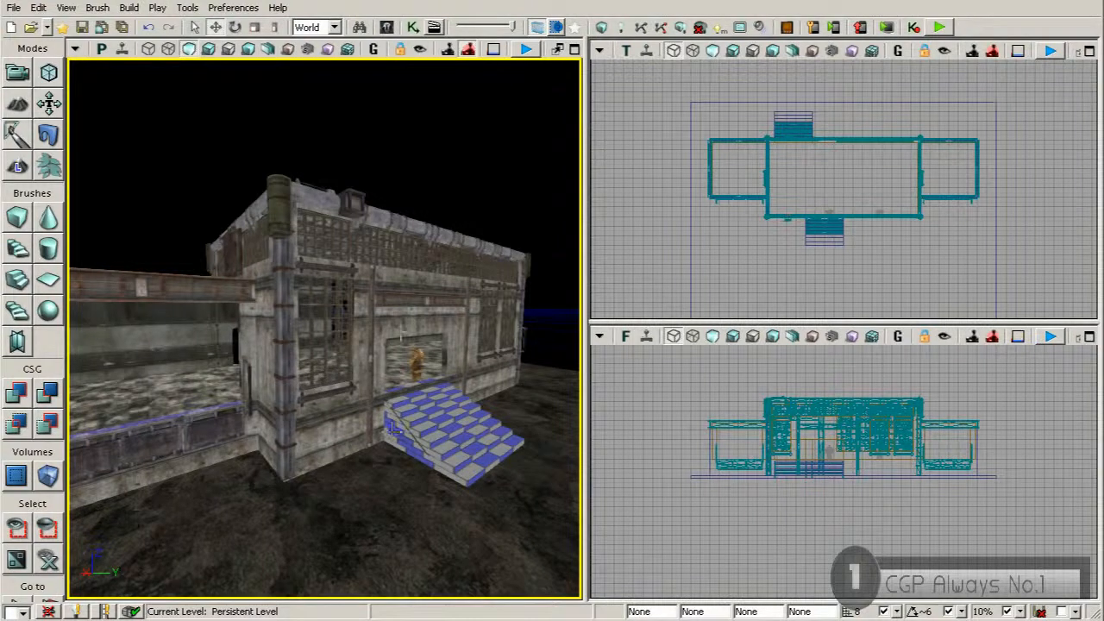
Limit the Content Browser assets to static meshes instead of materials and search them for HU.
left_click(389, 29)
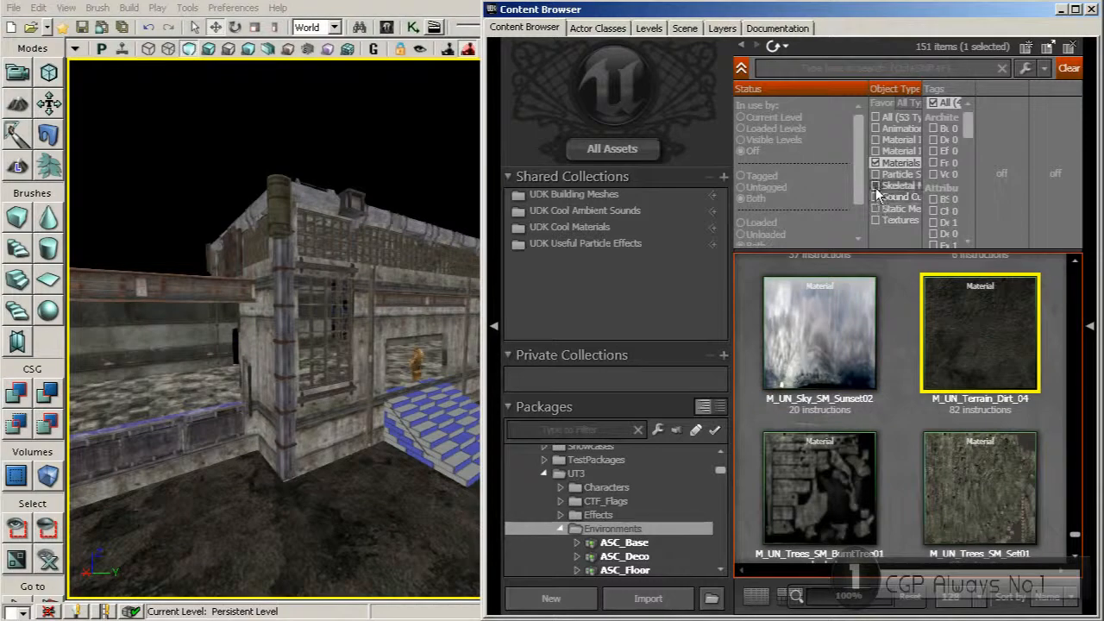
left_click(876, 209)
left_click(876, 163)
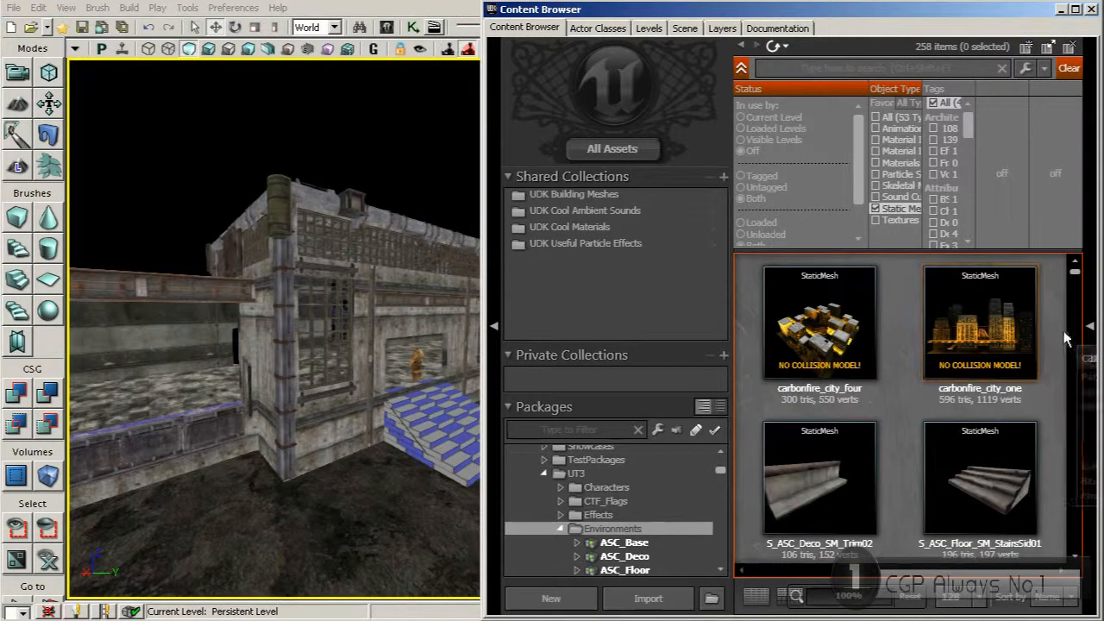
scroll(1043, 427, "down", 10)
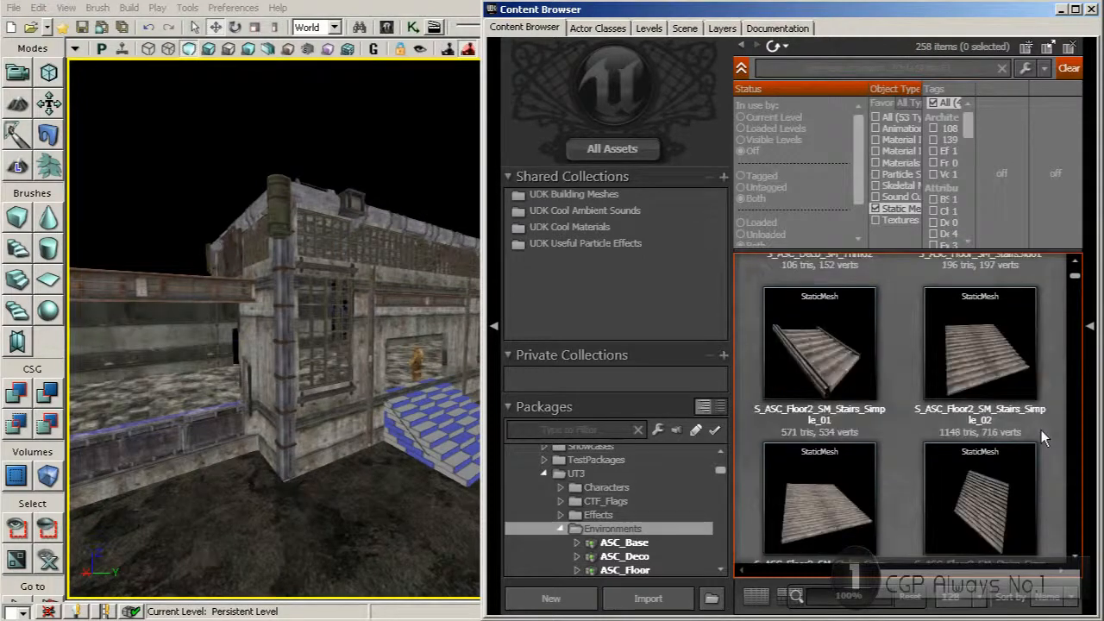
scroll(1040, 432, "down", 3)
scroll(1040, 431, "up", 3)
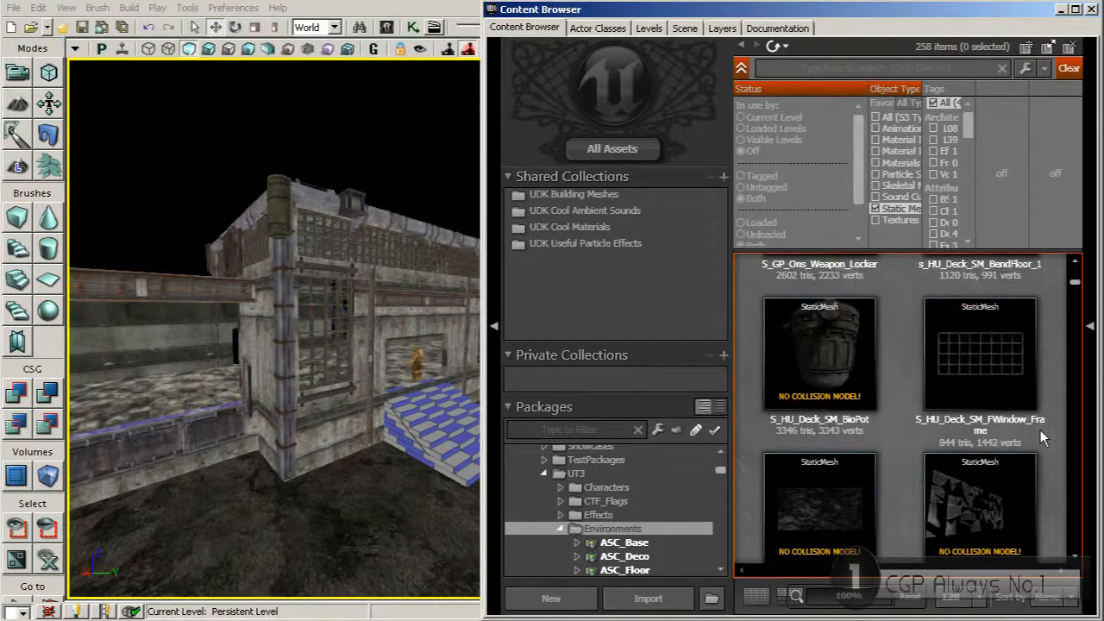
left_click(820, 74)
type("HU")
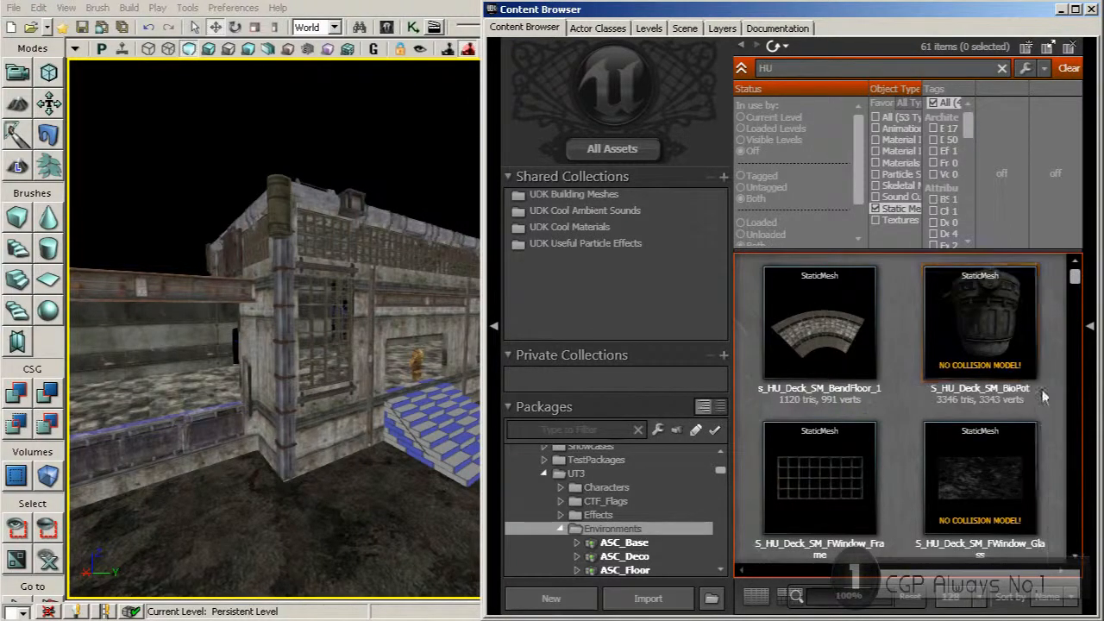
Add the S_HU_Deco_SM_Machinery04Alt static mesh to the level and move it up onto the main building's roof.
scroll(1041, 392, "down", 2)
scroll(1039, 397, "down", 4)
mouse_move(830, 449)
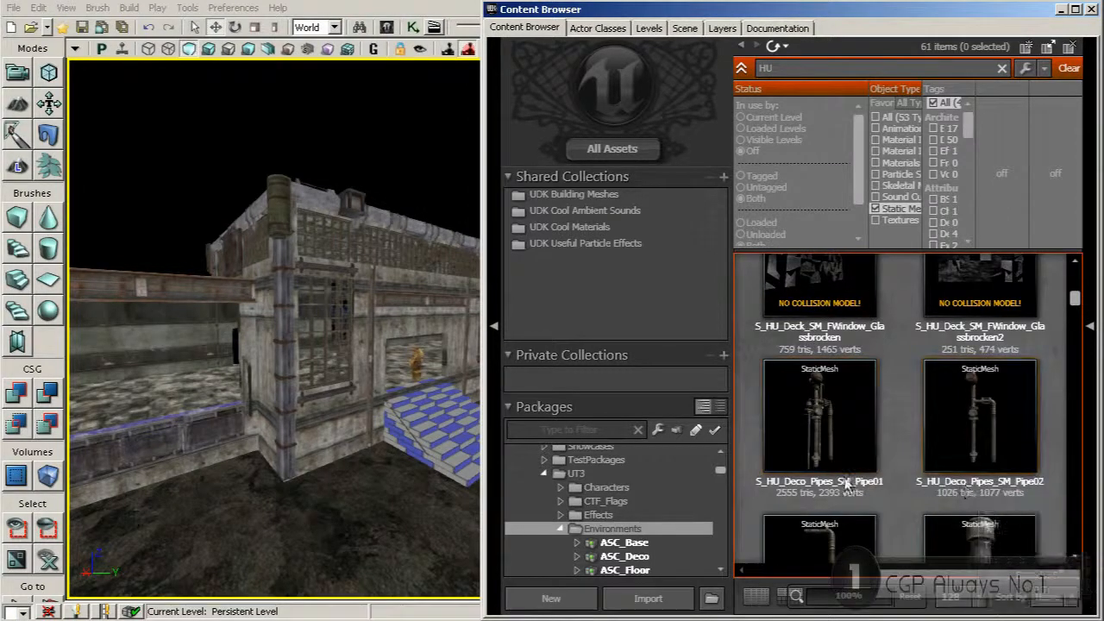
scroll(826, 457, "down", 2)
scroll(940, 479, "down", 4)
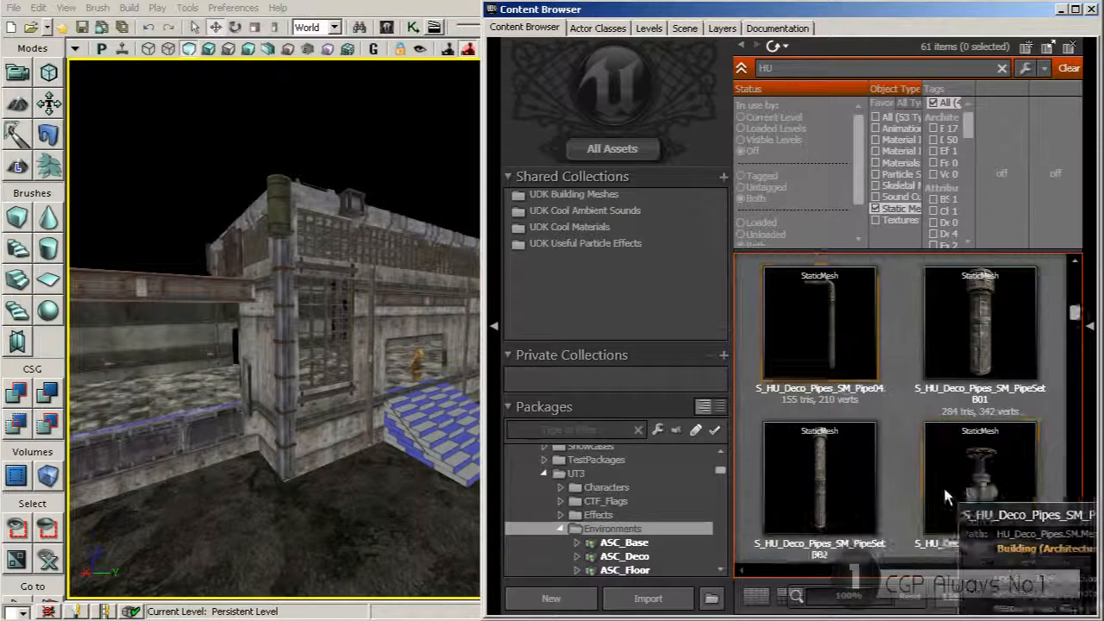
scroll(927, 470, "down", 6)
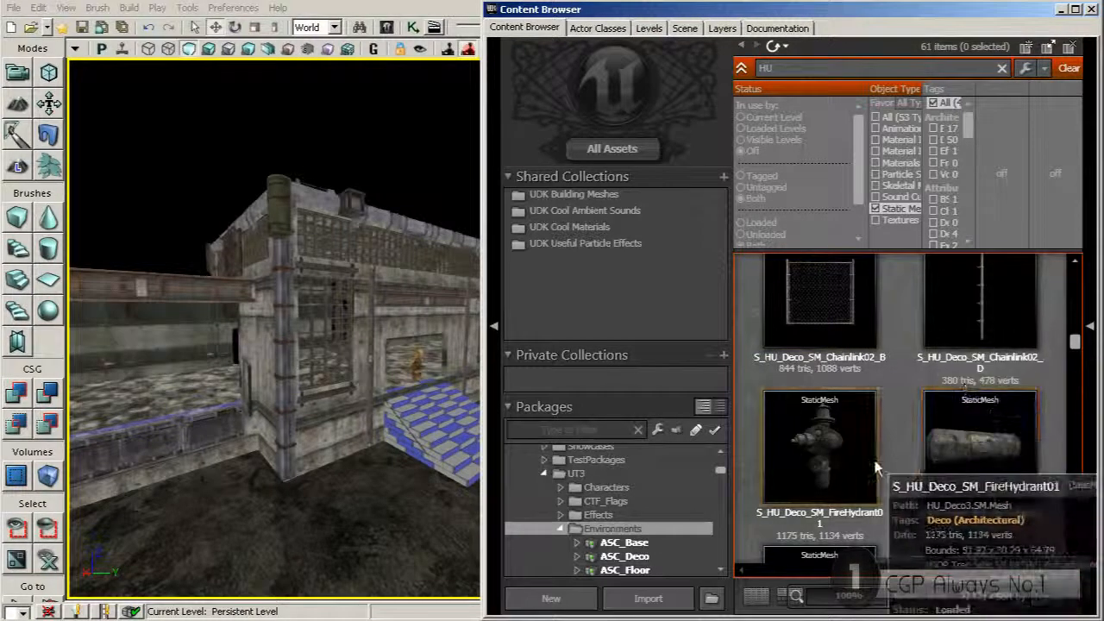
scroll(899, 470, "down", 2)
scroll(899, 463, "down", 3)
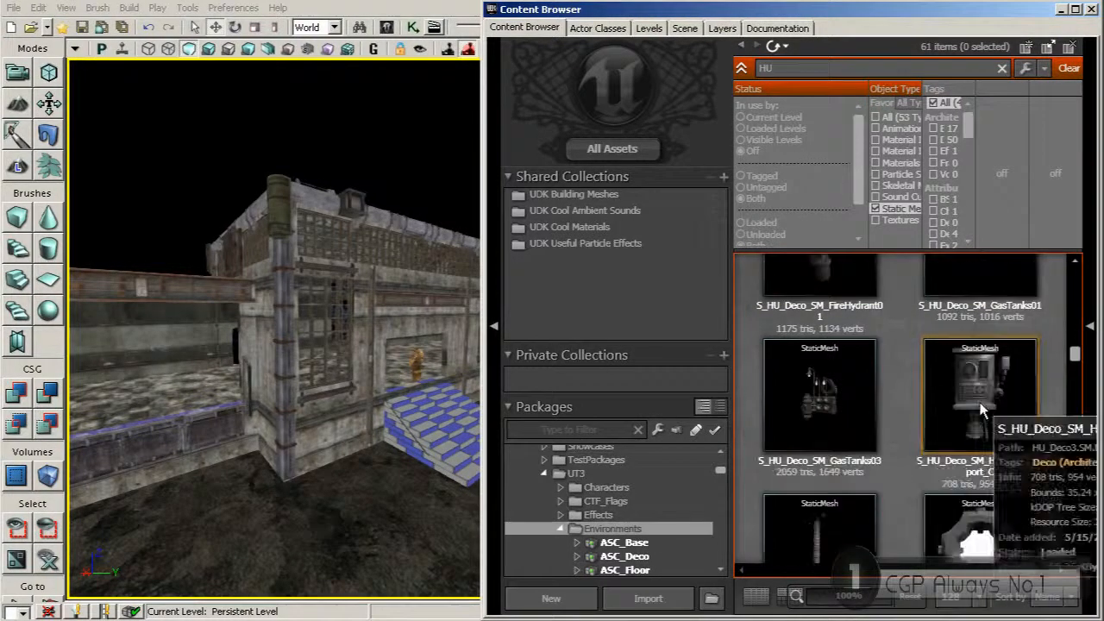
scroll(893, 440, "down", 2)
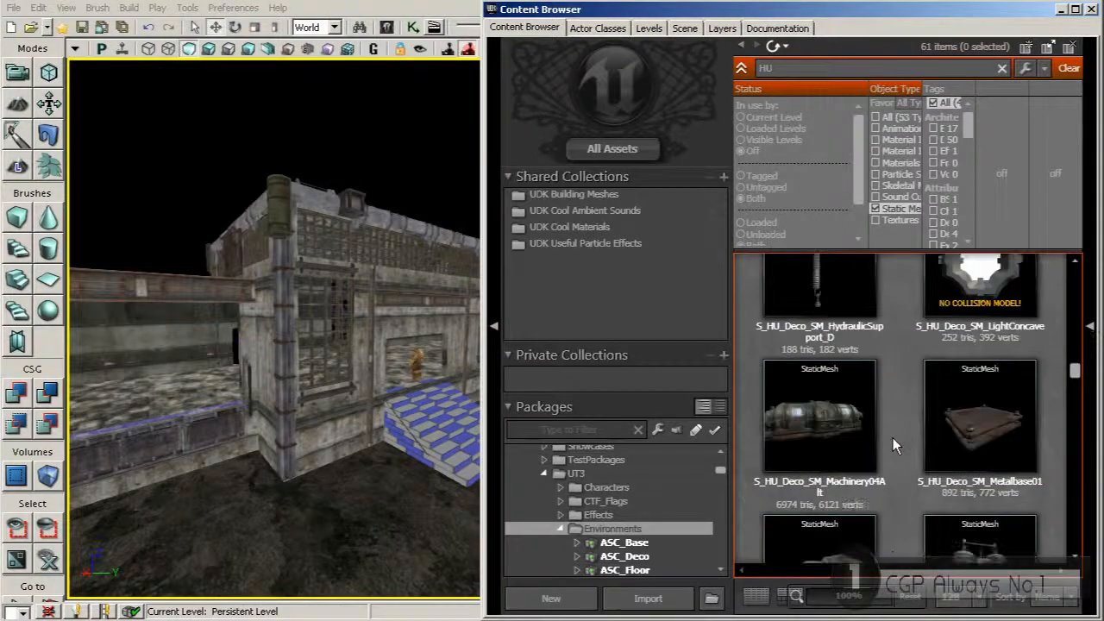
mouse_move(823, 428)
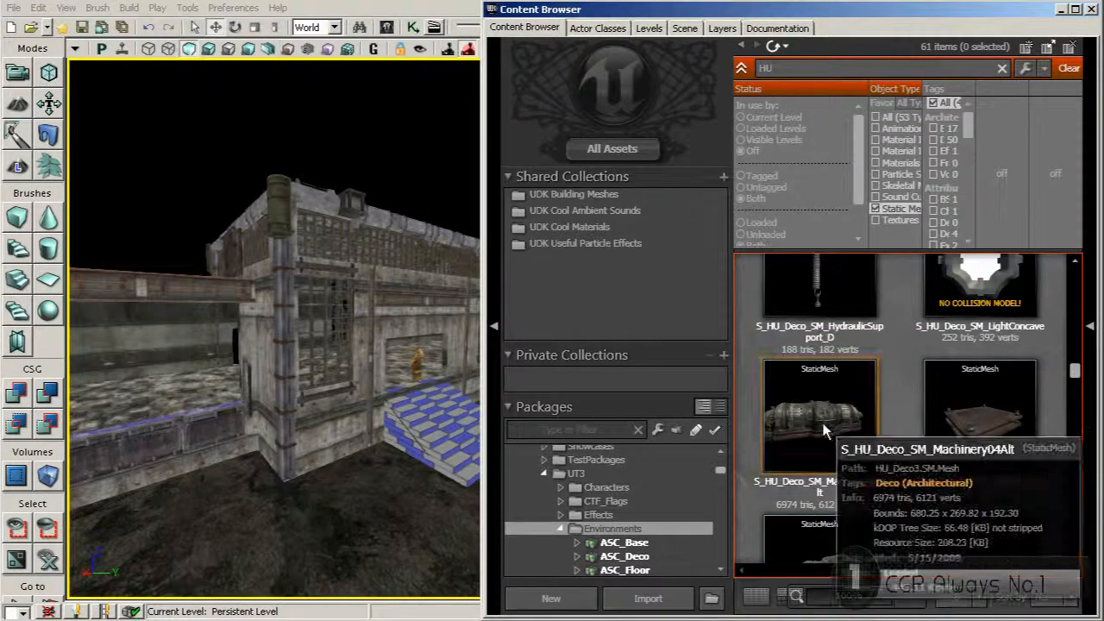
left_click_drag(824, 429, 360, 488)
left_click_drag(148, 402, 219, 416)
left_click_drag(262, 288, 262, 151)
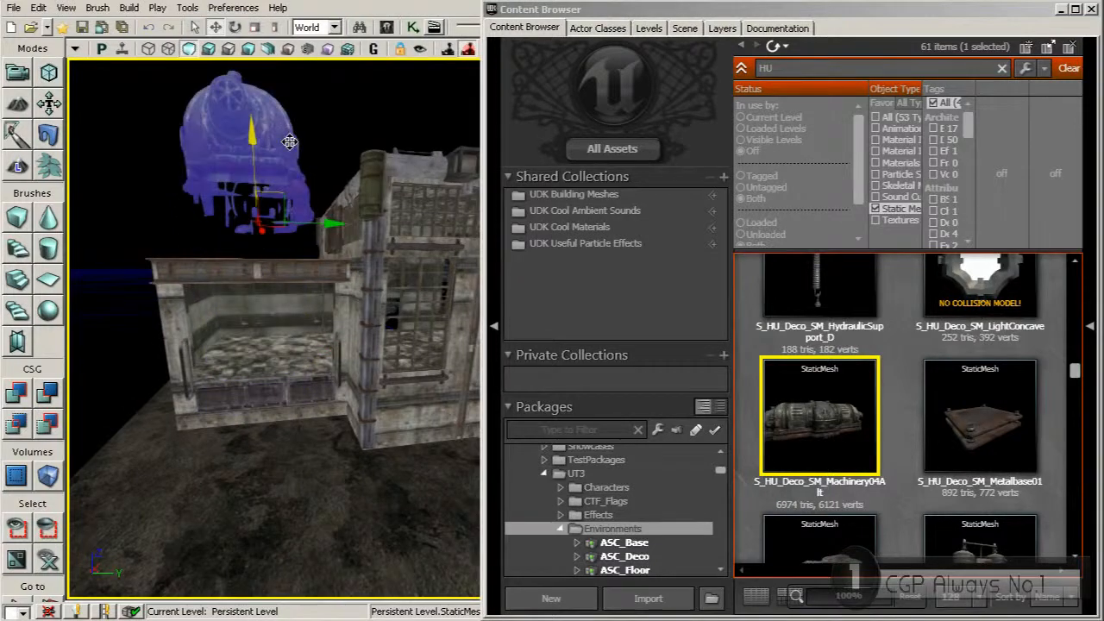
left_click_drag(315, 224, 397, 239)
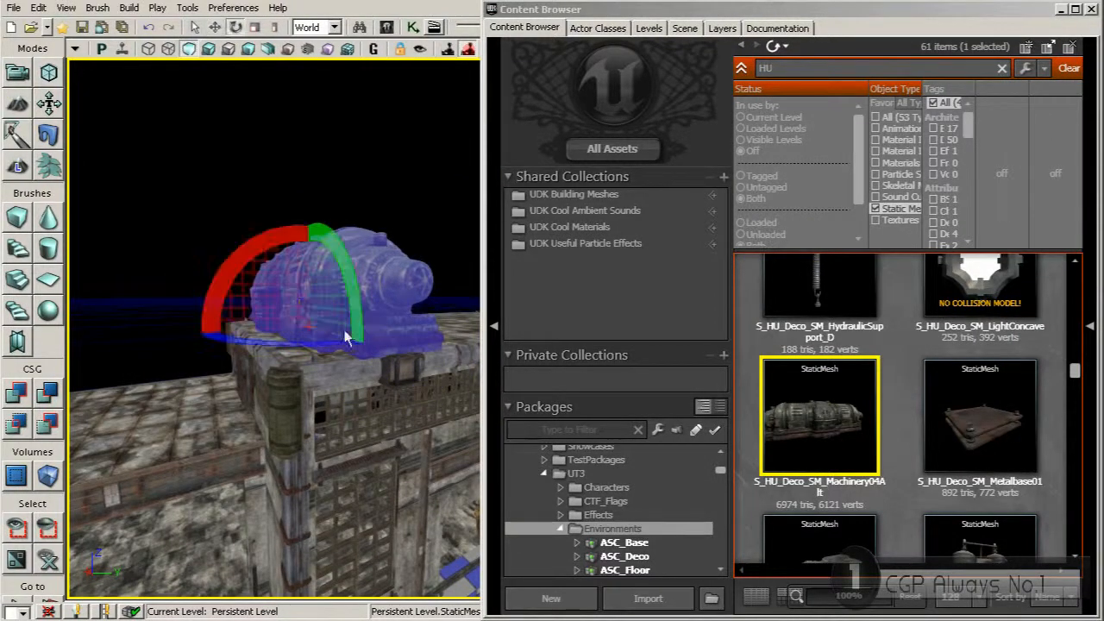
Rotate the machinery mesh about its vertical axis so it lies along the length of the main roof.
left_click_drag(273, 347, 419, 323)
key("space")
key("space")
right_click_drag(419, 323, 364, 379)
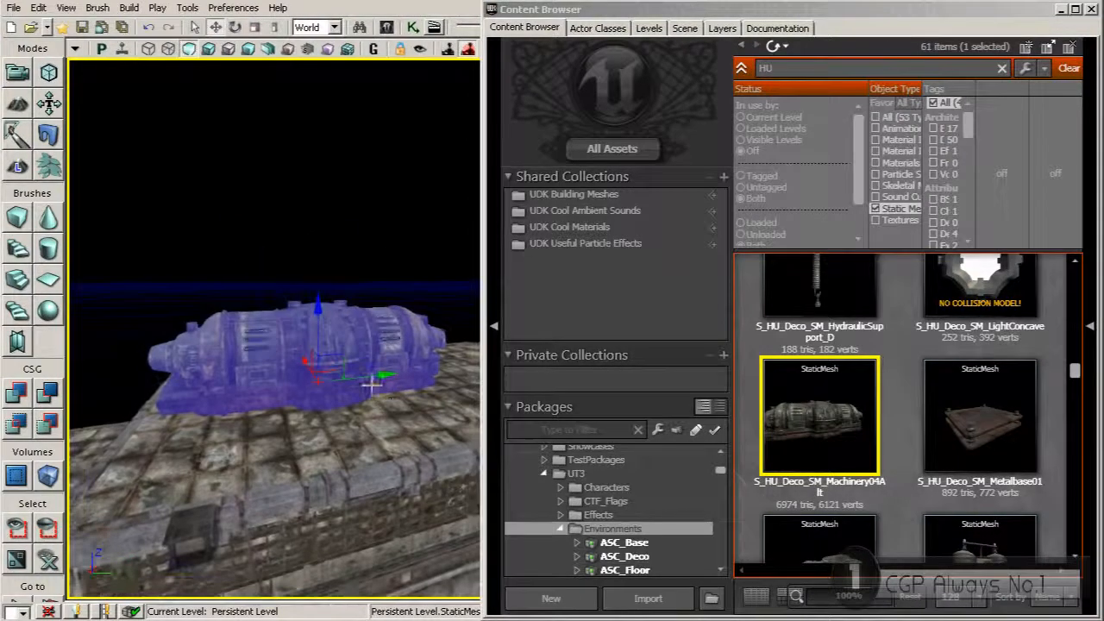
key("space")
left_click_drag(298, 437, 400, 434)
right_click_drag(400, 434, 336, 434)
mouse_move(351, 446)
left_mouse_down()
mouse_move(377, 441)
mouse_move(343, 454)
left_mouse_up()
right_click_drag(343, 455, 267, 450)
right_click_drag(343, 455, 274, 440)
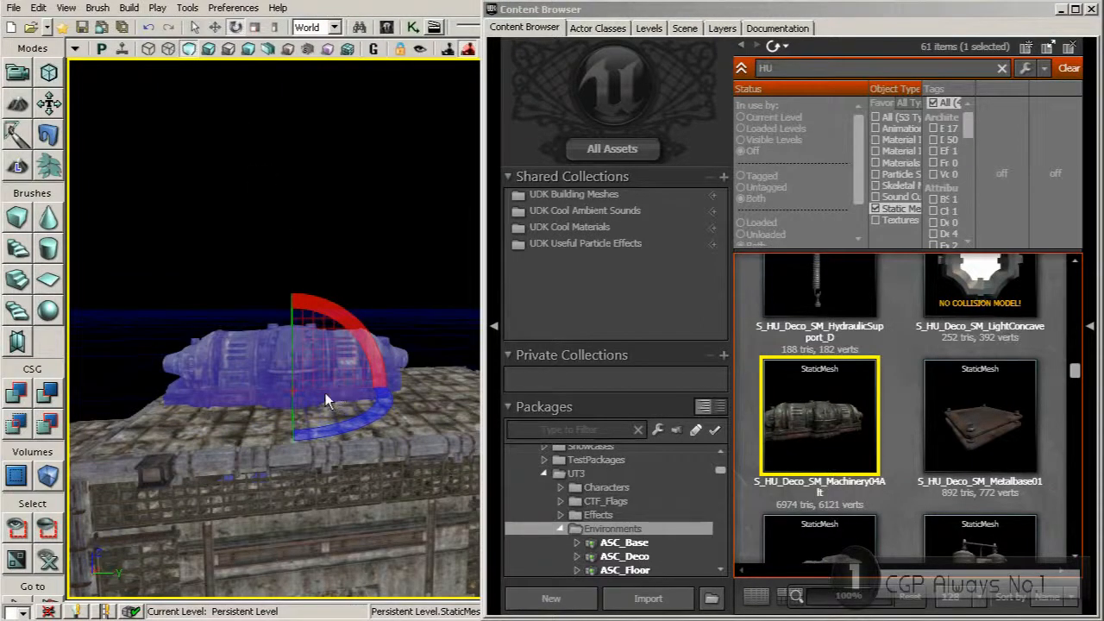
Scale the machinery mesh down slightly and reposition it on the main roof.
left_click(214, 27)
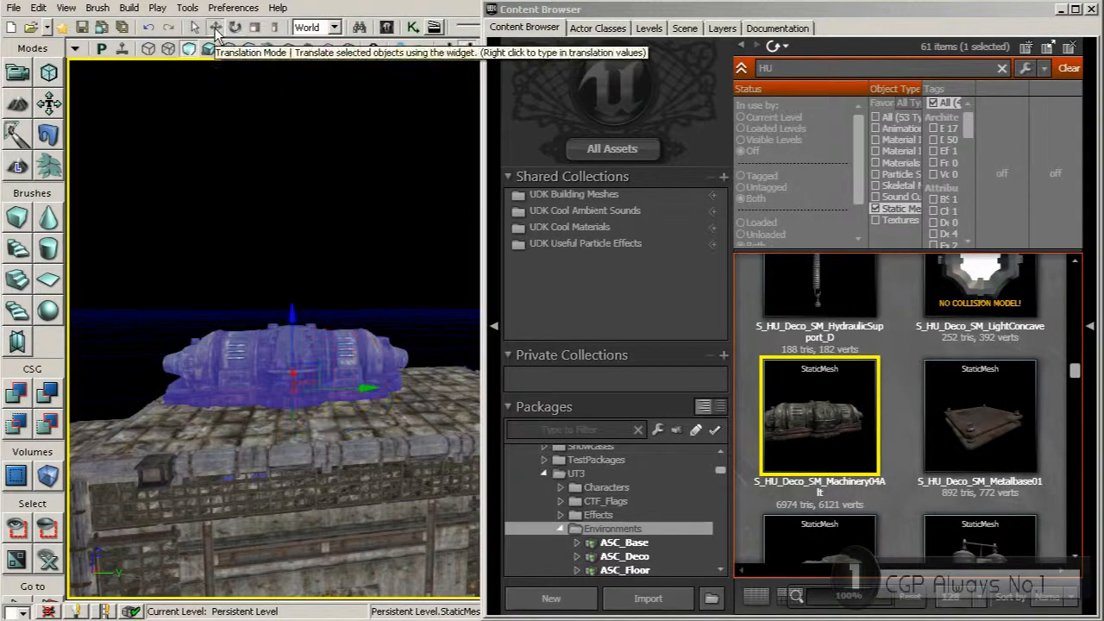
left_click(255, 28)
left_click_drag(292, 302, 292, 324)
right_click_drag(291, 303, 270, 387)
key("space")
left_click_drag(449, 352, 432, 357)
right_click_drag(431, 357, 329, 302)
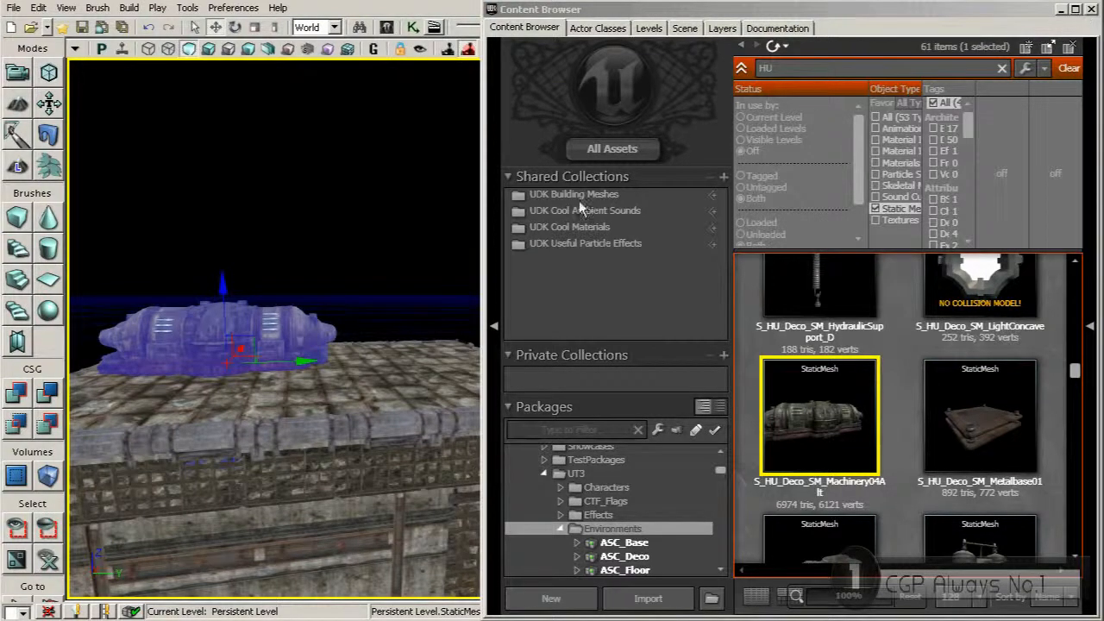
Turn the machinery mesh roughly a quarter turn about the vertical axis so it lies across the roof's width.
right_click_drag(341, 380, 363, 436)
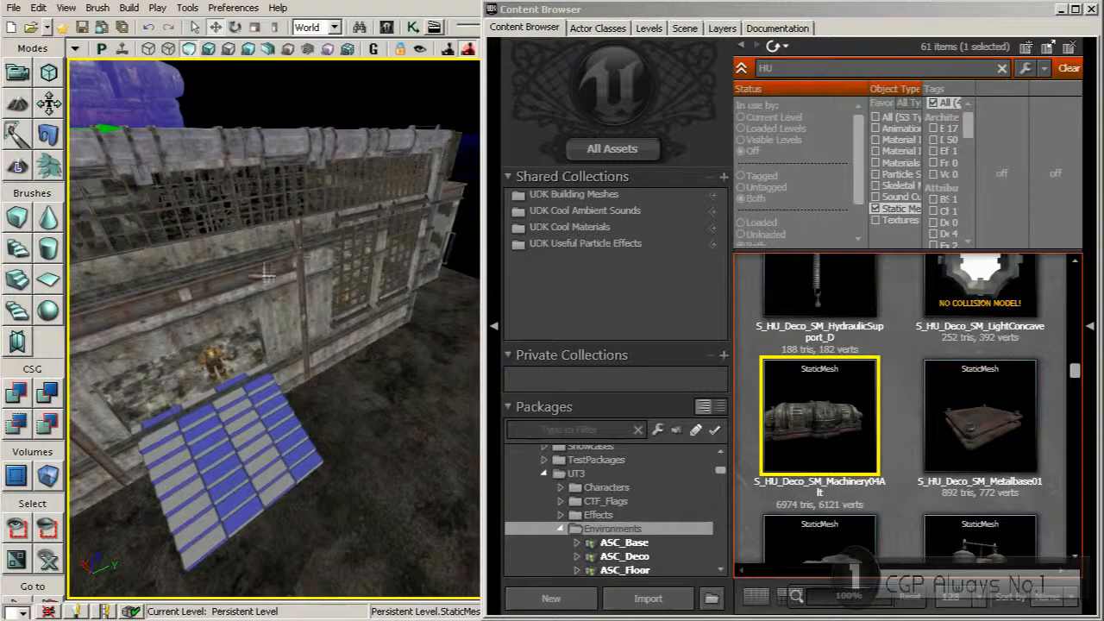
right_click_drag(271, 270, 281, 316)
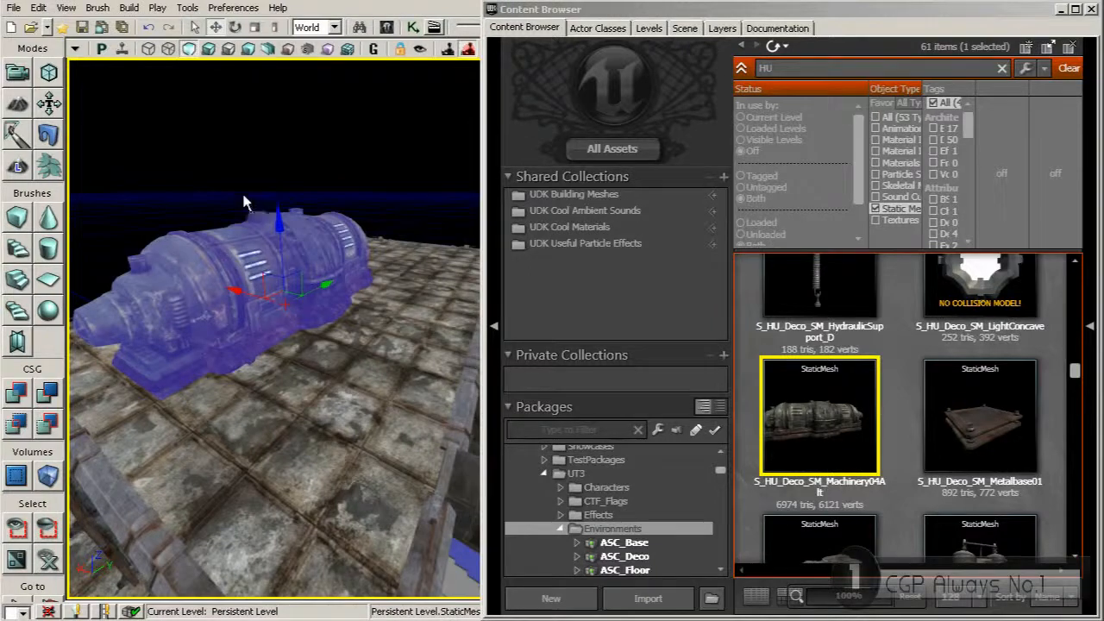
right_click_drag(244, 302, 305, 324)
key("space")
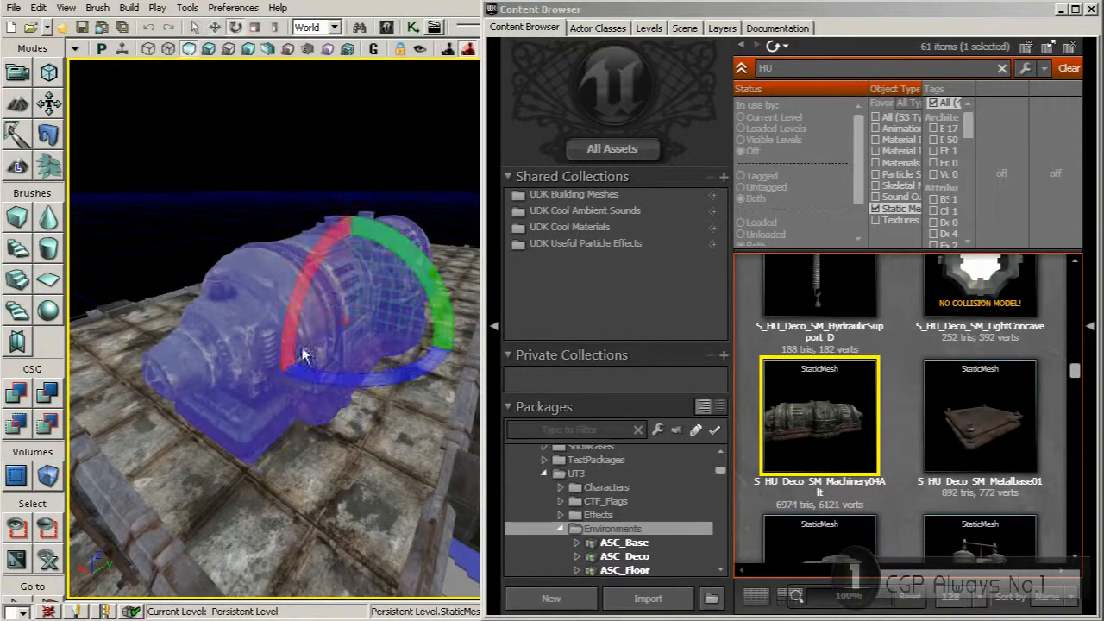
left_click_drag(371, 378, 302, 378)
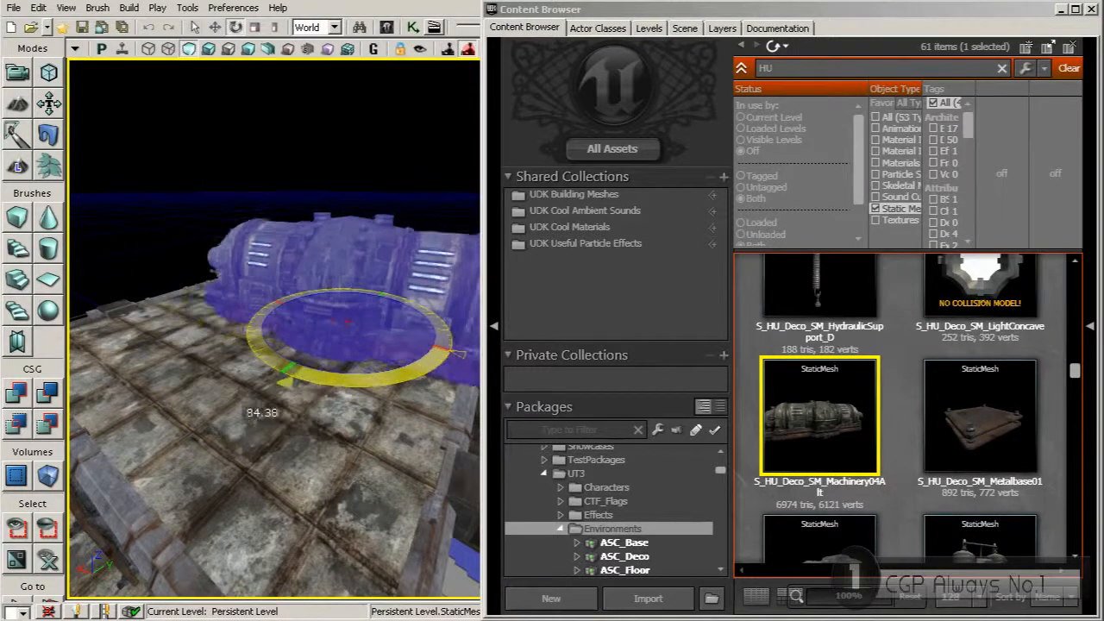
right_click_drag(338, 371, 409, 376)
Move the machinery mesh down onto the roof tiles at the end nearest the open side wing.
key("space")
key("space")
left_click_drag(373, 309, 347, 294)
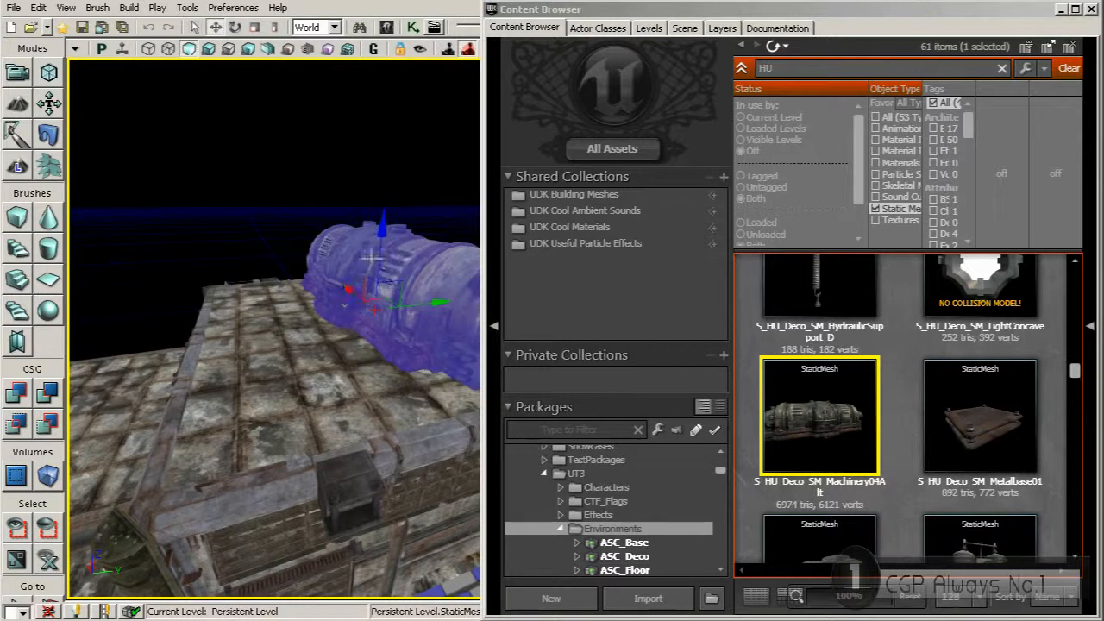
left_click_drag(378, 249, 374, 258)
mouse_move(374, 261)
right_mouse_down()
mouse_move(345, 262)
mouse_move(355, 263)
right_mouse_up()
left_click_drag(309, 311, 180, 325)
right_click_drag(179, 325, 96, 333)
mouse_move(324, 349)
right_mouse_down()
mouse_move(332, 341)
mouse_move(313, 332)
right_mouse_up()
Duplicate the machinery mesh and move the copy to the opposite end of the main roof.
left_click_drag(313, 332, 362, 328, "alt")
left_click_drag(476, 348, 500, 354, "alt")
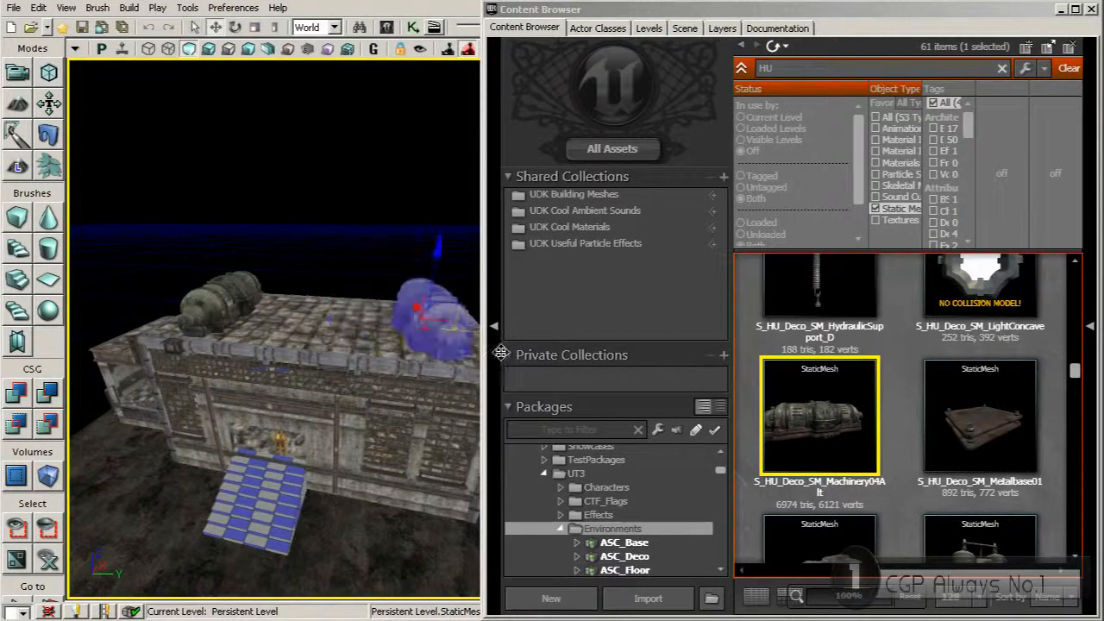
key("f")
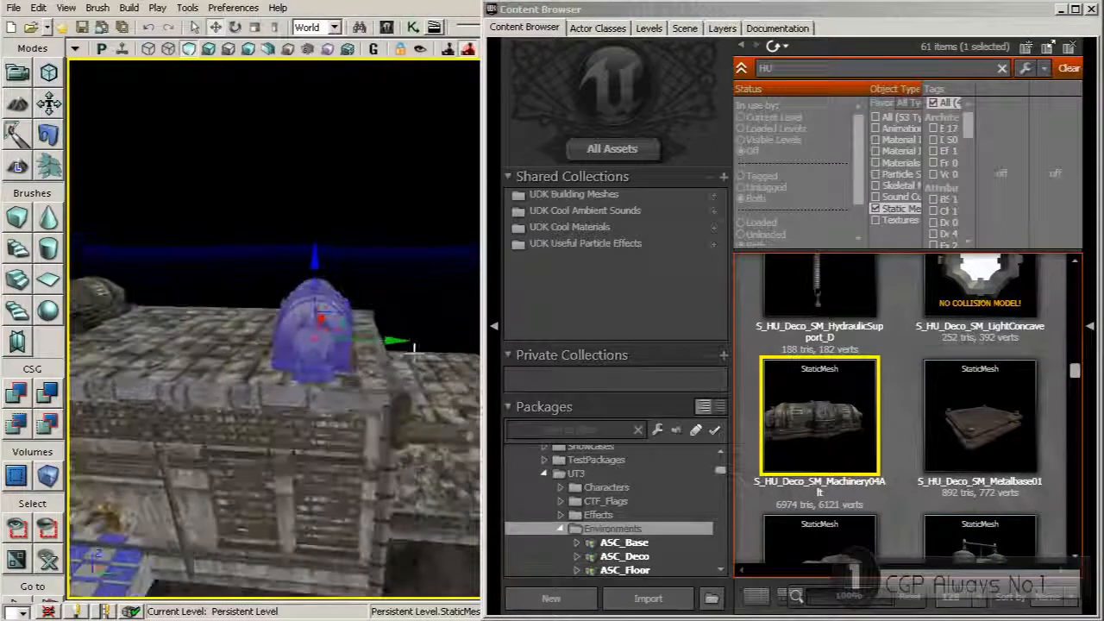
right_click_drag(381, 339, 284, 336)
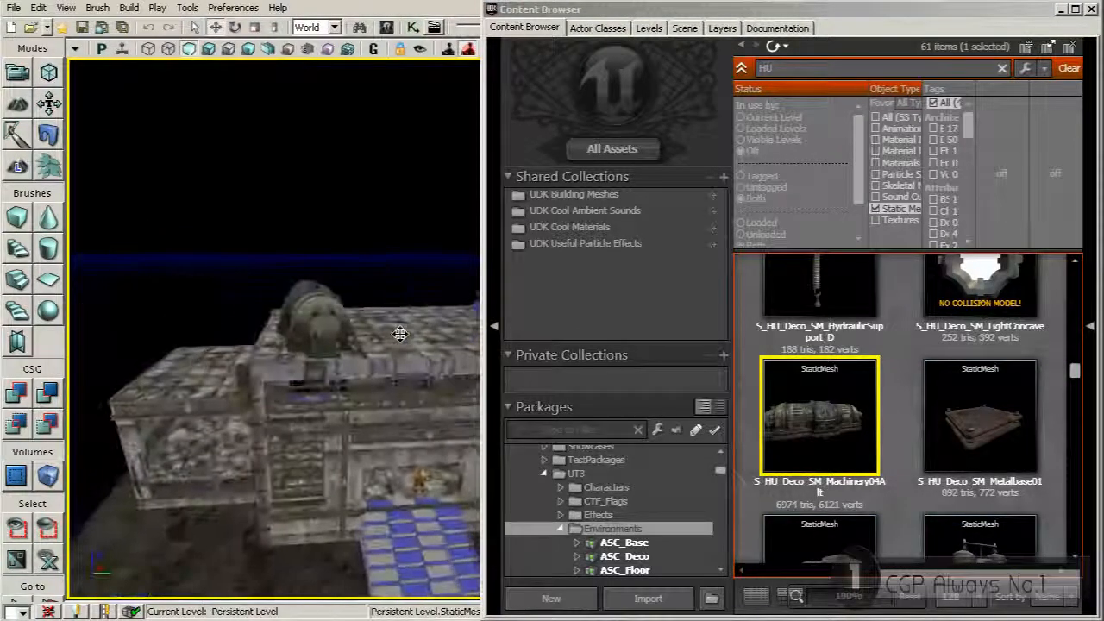
right_click_drag(399, 330, 448, 331)
right_click_drag(362, 331, 306, 379)
Rotate the copied machinery mesh about its vertical axis at the far end of the roof.
key("space")
left_click_drag(236, 419, 410, 415)
key("space")
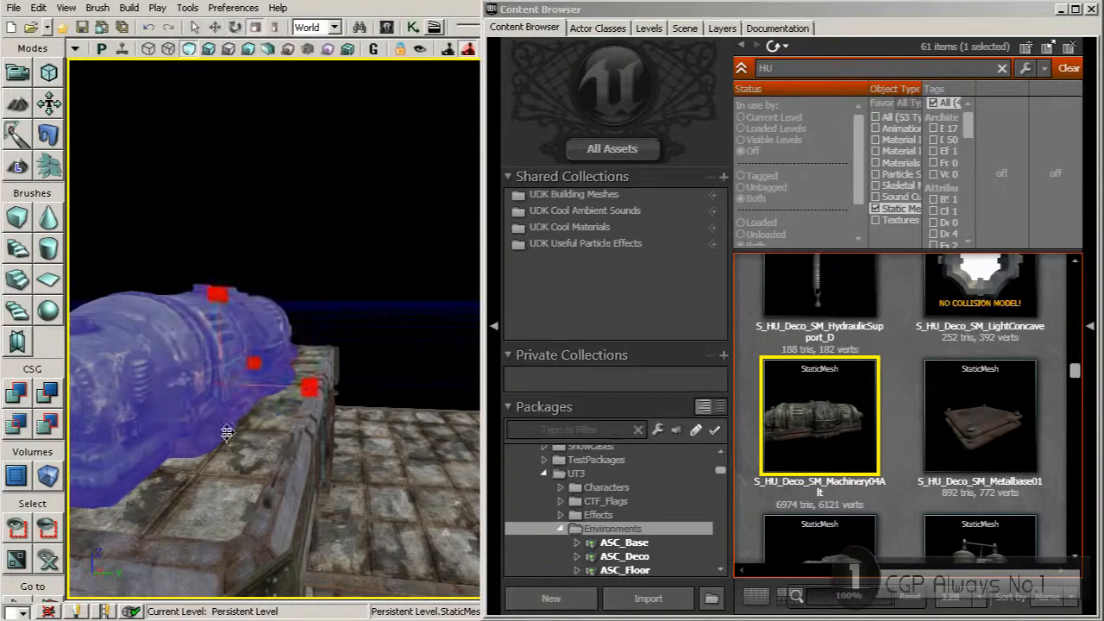
right_click_drag(227, 440, 226, 421)
left_click_drag(259, 328, 241, 352)
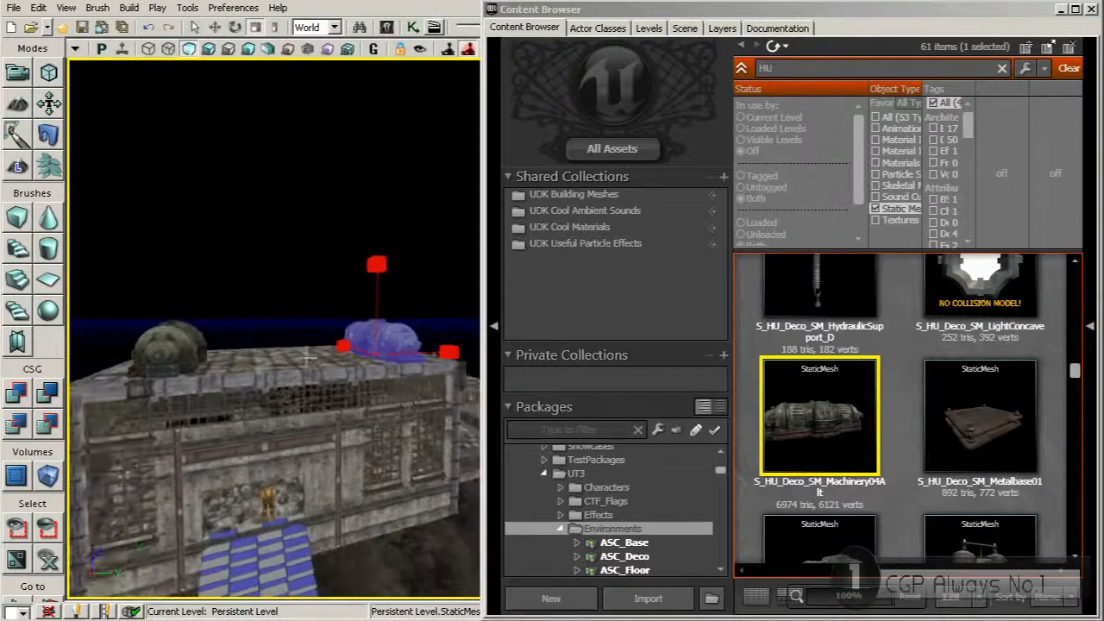
Add the S_HU_Deco_SM_StorageTanks06 static mesh and position it on the roof between the two machinery meshes.
scroll(797, 406, "down", 5)
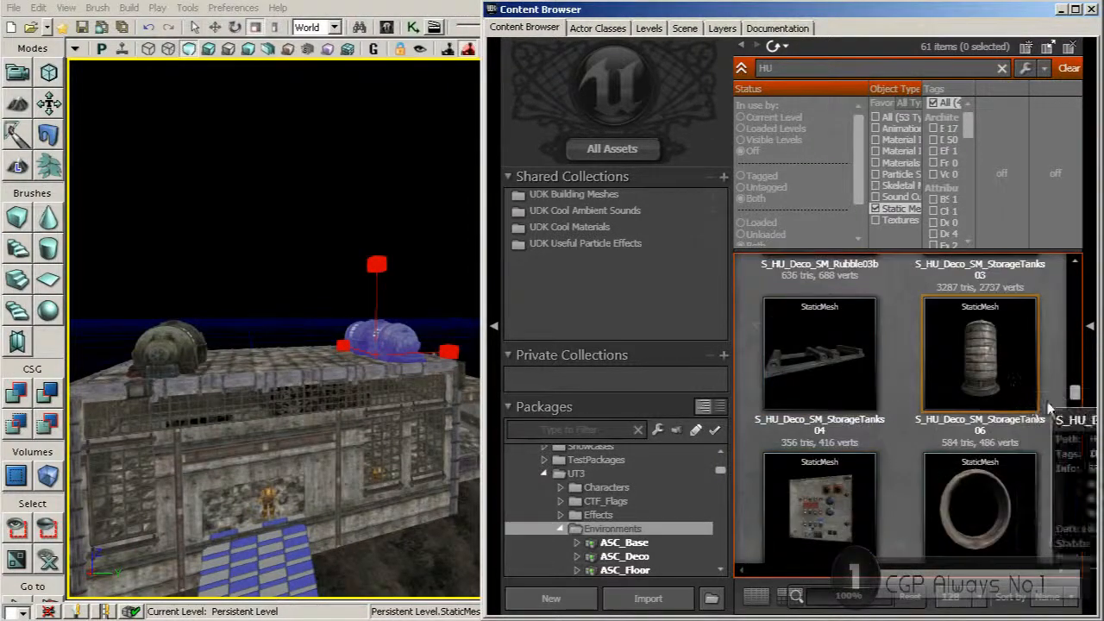
left_click_drag(988, 379, 370, 347)
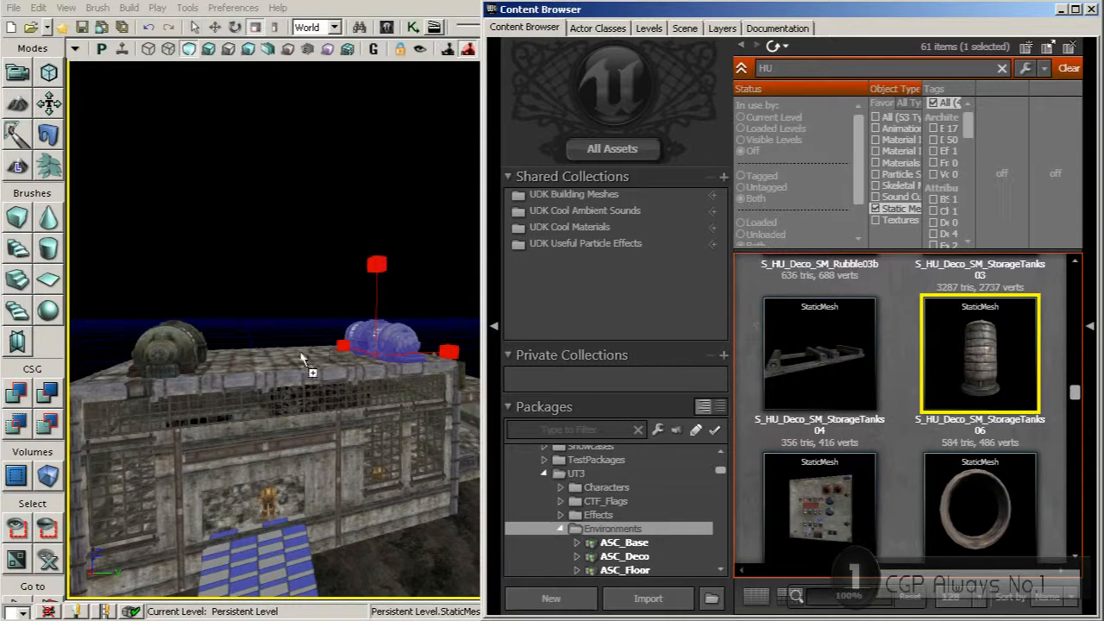
left_click_drag(302, 356, 293, 356)
right_click_drag(293, 355, 293, 355)
key("space")
key("space")
left_click_drag(343, 264, 343, 226)
right_click_drag(273, 339, 273, 339)
Duplicate the storage tank and place the copy beside the original, next to the first machinery mesh.
key("space")
mouse_move(253, 332)
left_mouse_down()
mouse_move(328, 364)
mouse_move(269, 340)
left_mouse_up()
right_click_drag(190, 311, 190, 311)
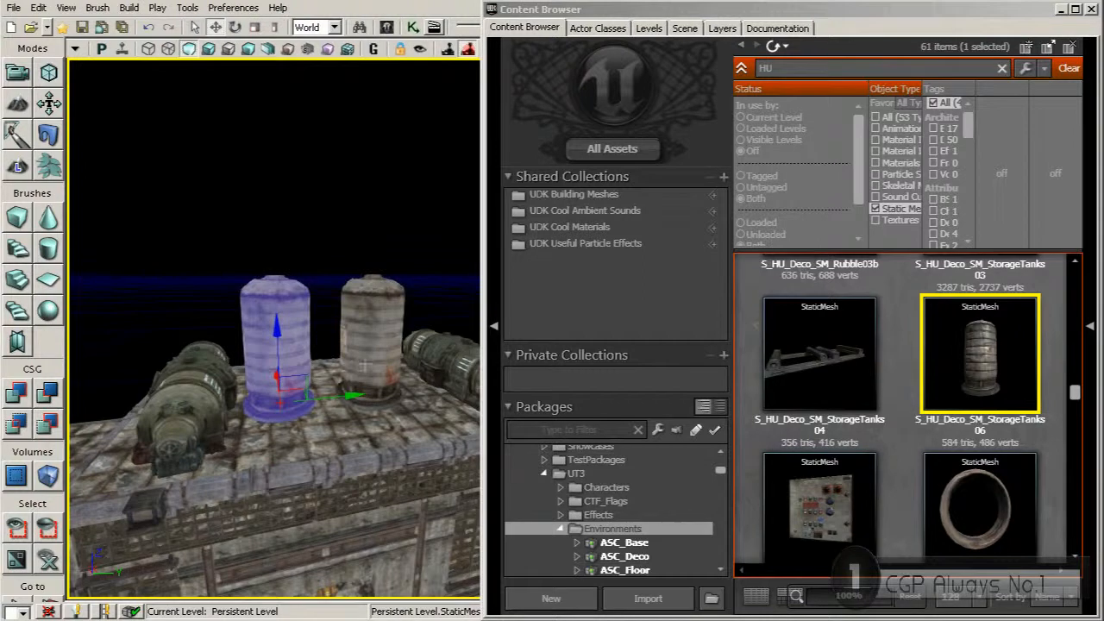
right_click_drag(189, 311, 190, 312)
right_click_drag(247, 393, 247, 393)
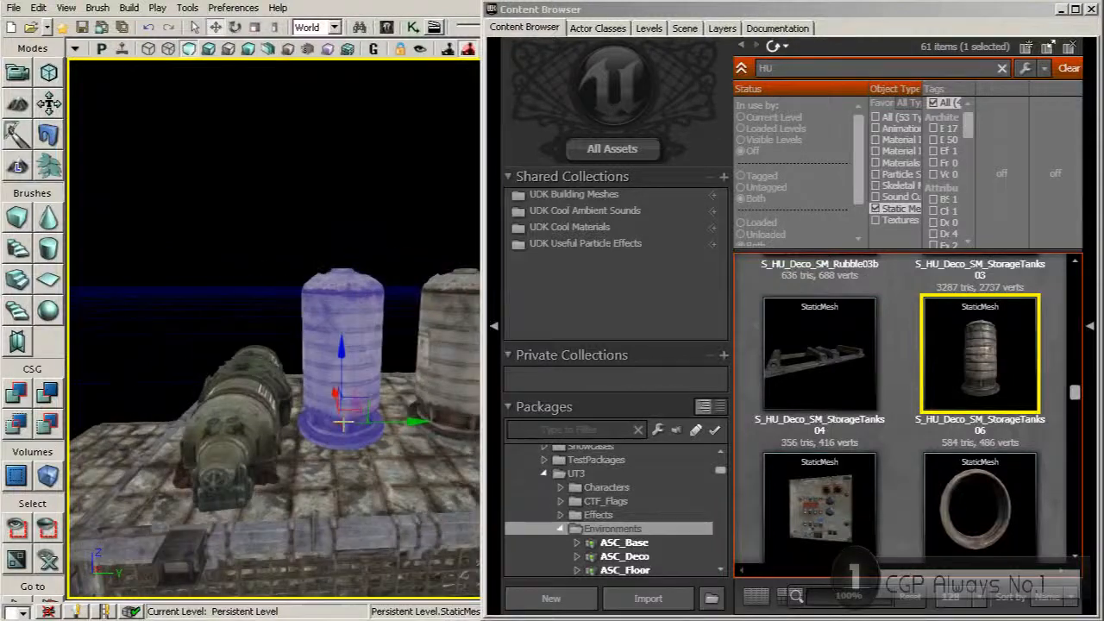
Rotate the storage tank beside the first machinery mesh about its vertical axis to turn its caution sign.
right_click_drag(320, 412, 320, 411)
left_click_drag(278, 431, 353, 441)
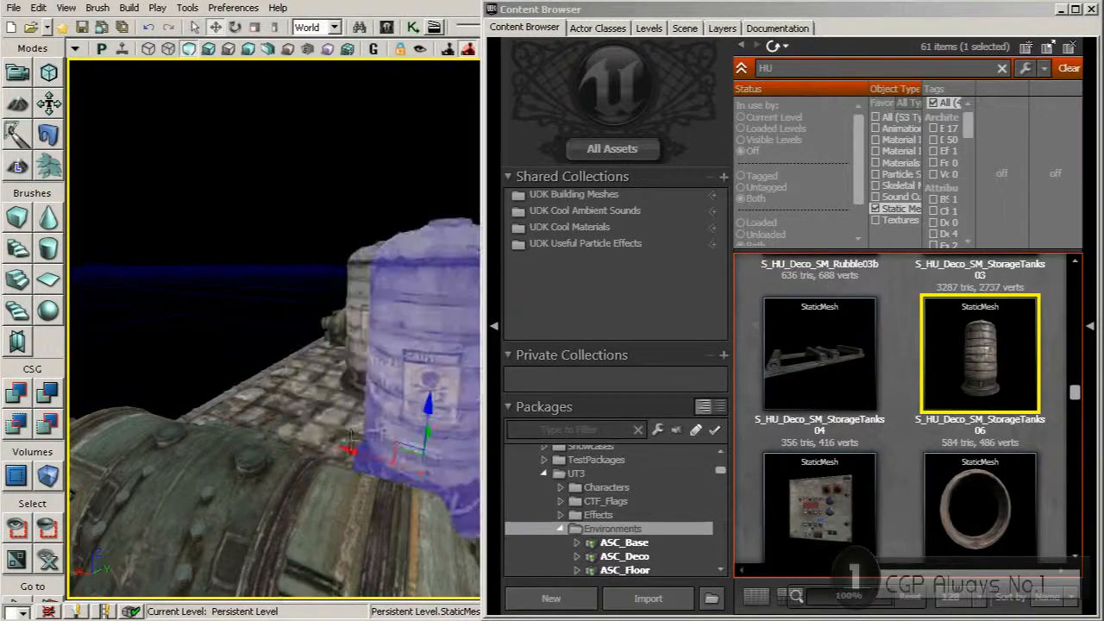
right_click_drag(318, 525, 318, 524)
key("space")
left_click_drag(287, 547, 224, 547)
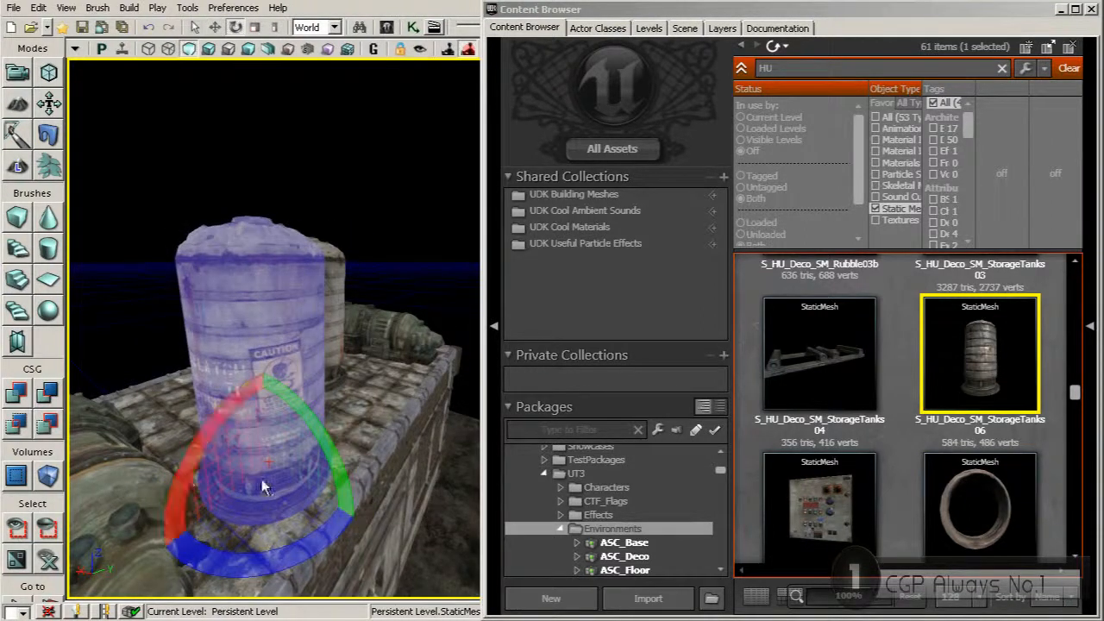
left_click_drag(263, 527, 239, 488)
Rotate the other storage tank, nearer the far machinery mesh, about its vertical axis.
right_click_drag(323, 379, 325, 377)
left_click(192, 384)
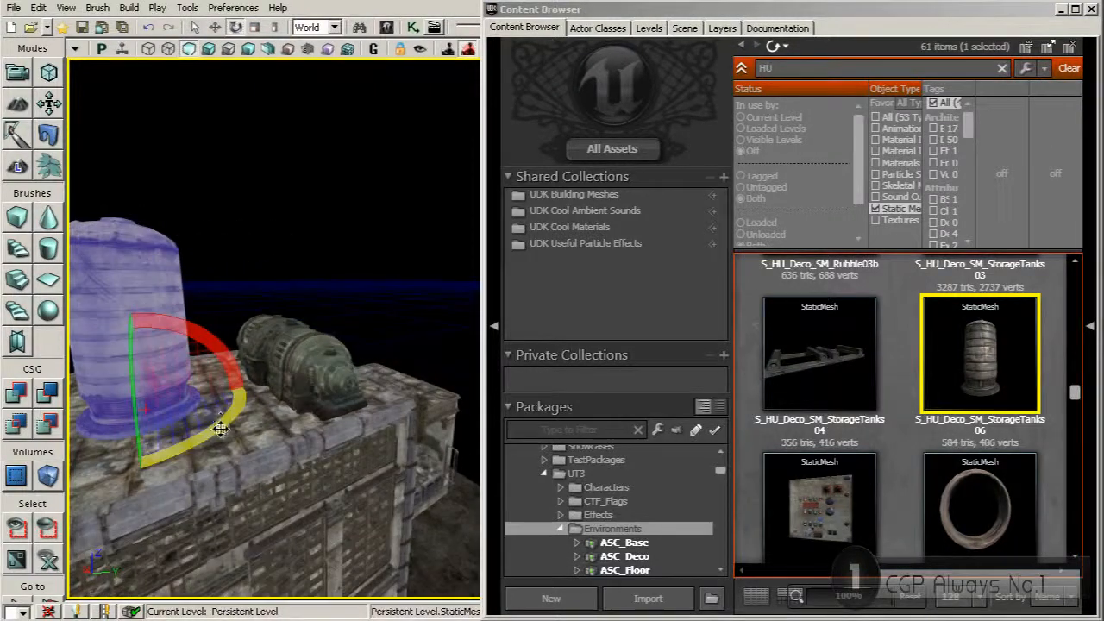
left_click_drag(221, 425, 222, 414)
left_click_drag(231, 457, 199, 373)
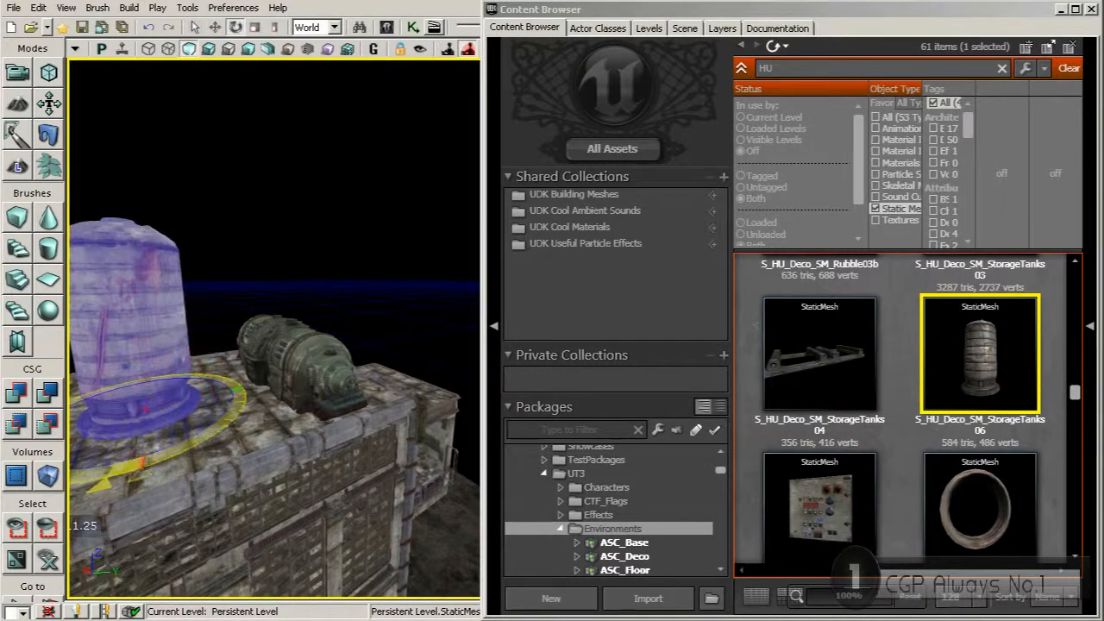
Reposition the storage tank nearer the far machinery mesh on the main roof.
right_click_drag(164, 405, 228, 388)
left_click_drag(221, 381, 236, 385)
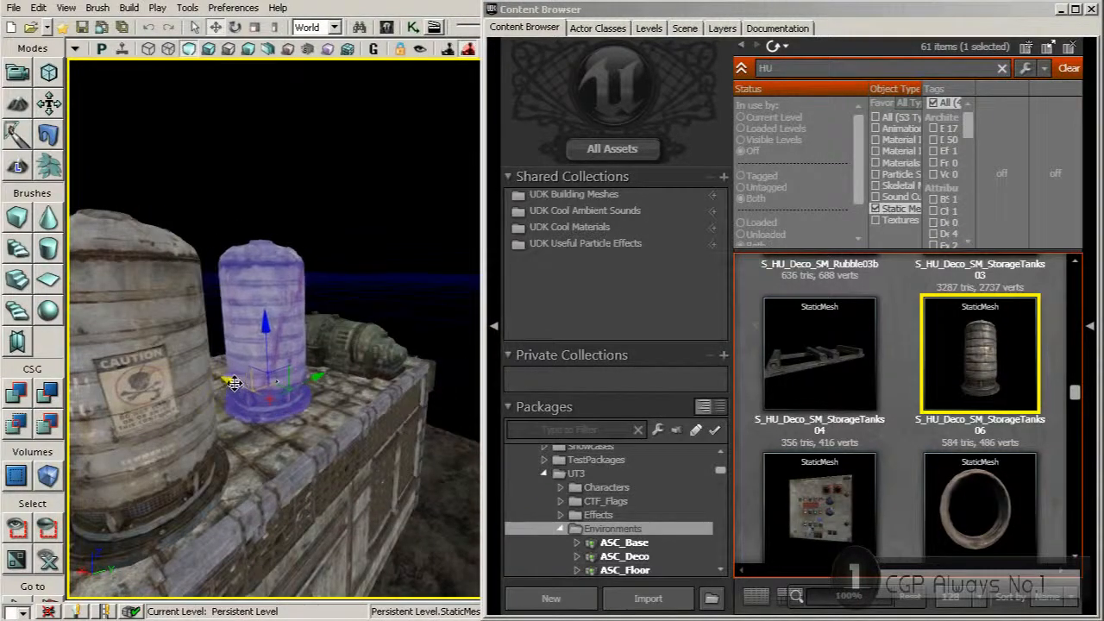
left_click_drag(305, 380, 297, 328)
left_click(298, 326)
mouse_move(298, 326)
right_mouse_down()
mouse_move(316, 340)
mouse_move(299, 325)
right_mouse_up()
left_click(298, 325)
Scale down the storage tank nearer the far machinery mesh.
key("space")
key("space")
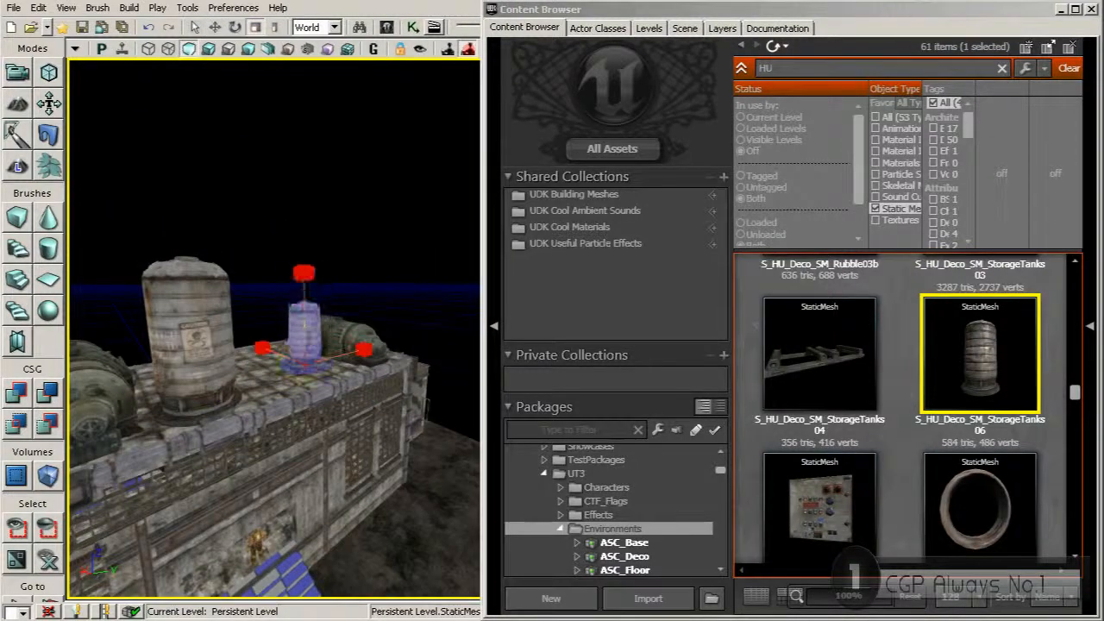
right_click_drag(339, 333, 315, 384)
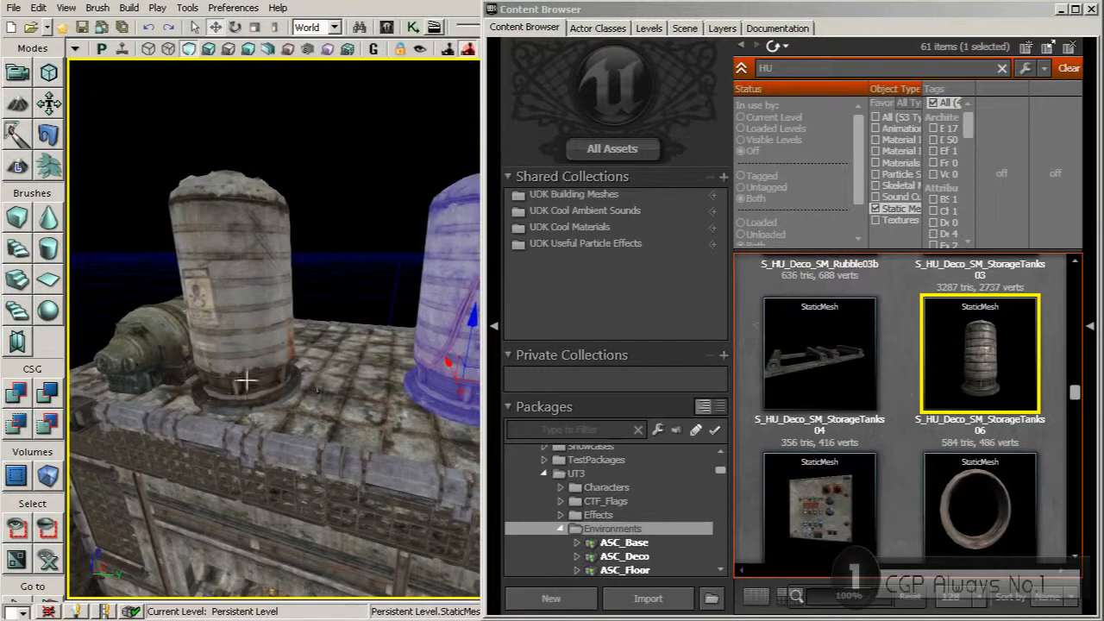
Adjust the far storage tank's position on the roof between the two machinery meshes and clear the selection.
left_click(283, 381)
left_click_drag(282, 357, 296, 381)
right_click_drag(287, 381, 366, 373)
left_click_drag(357, 382, 362, 382)
right_click_drag(368, 380, 409, 366)
left_click(326, 323)
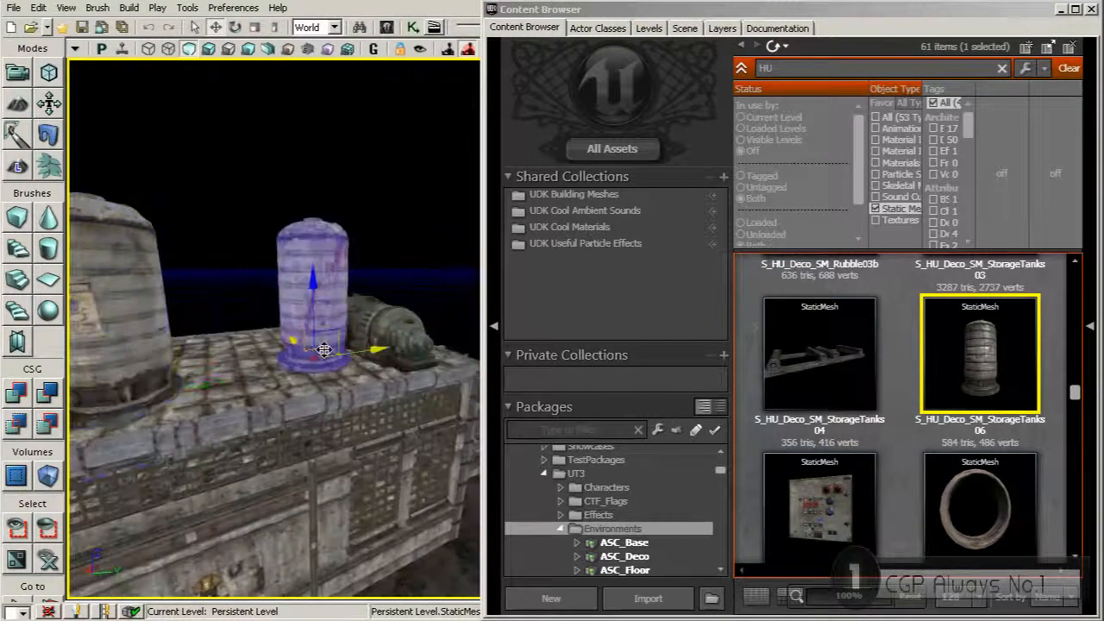
left_click_drag(290, 338, 294, 342)
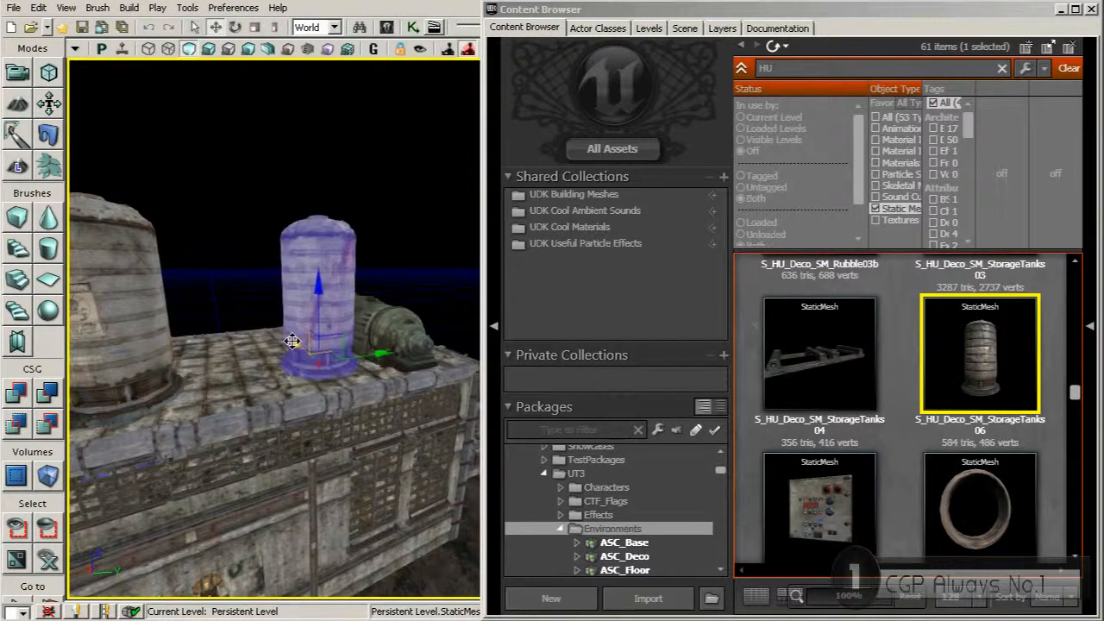
left_click_drag(369, 323, 380, 363)
left_click(392, 254)
Add the S_HU_Deco_SM_StorageTanks03 static mesh to the level on the ground in front of the building.
right_click_drag(379, 362, 377, 379)
left_click_drag(377, 379, 381, 327)
right_click_drag(381, 327, 389, 251)
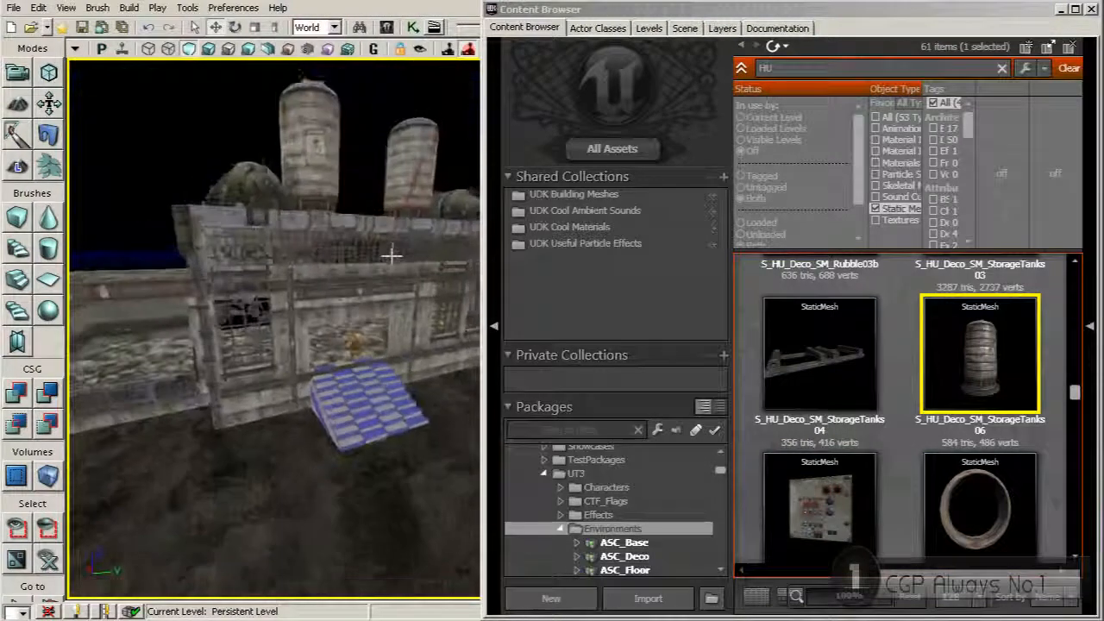
left_click_drag(389, 251, 390, 261)
right_click_drag(390, 261, 414, 267)
left_click_drag(1075, 391, 1076, 380)
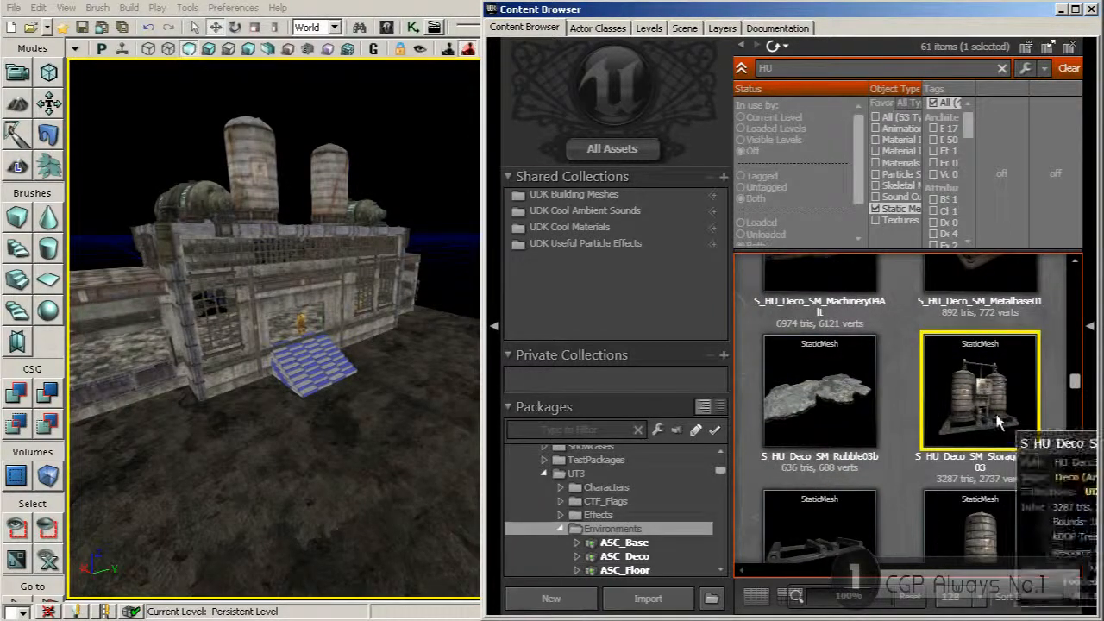
left_click_drag(991, 419, 466, 399)
right_click_drag(466, 399, 321, 278)
Delete both single storage tanks from the main roof.
left_click(244, 175)
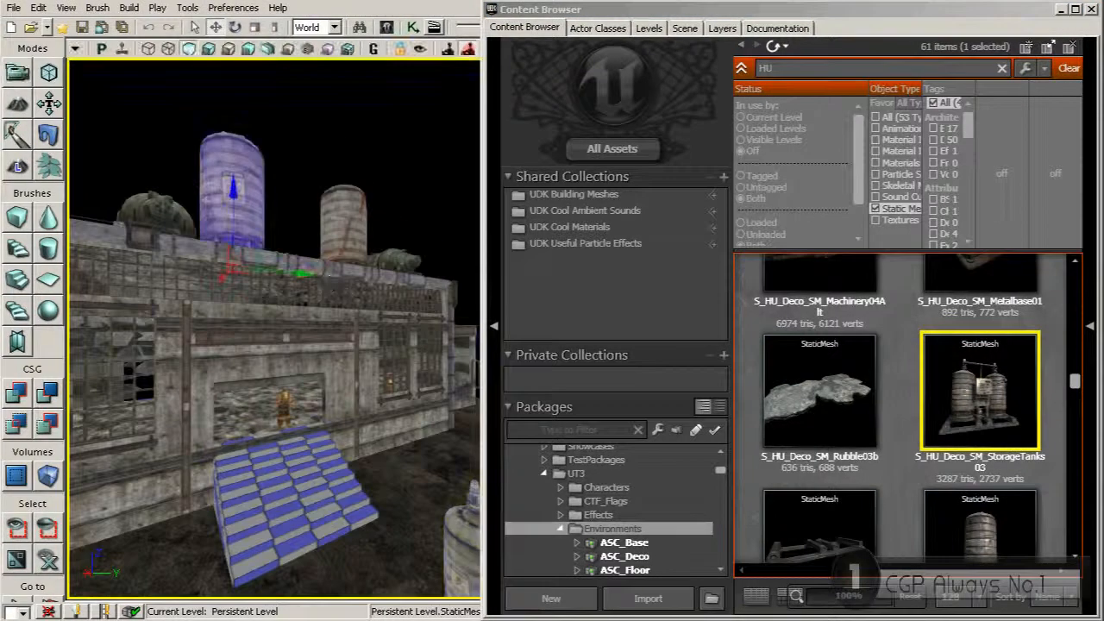
key("Delete")
left_click(358, 218)
key("Delete")
Move the S_HU_Deco_SM_StorageTanks03 mesh from the ground up onto the main roof between the two machinery meshes.
right_click_drag(389, 443, 440, 477)
left_click(375, 434)
left_click_drag(375, 434, 138, 344)
left_click_drag(153, 112, 152, 32)
right_click_drag(226, 222, 194, 224)
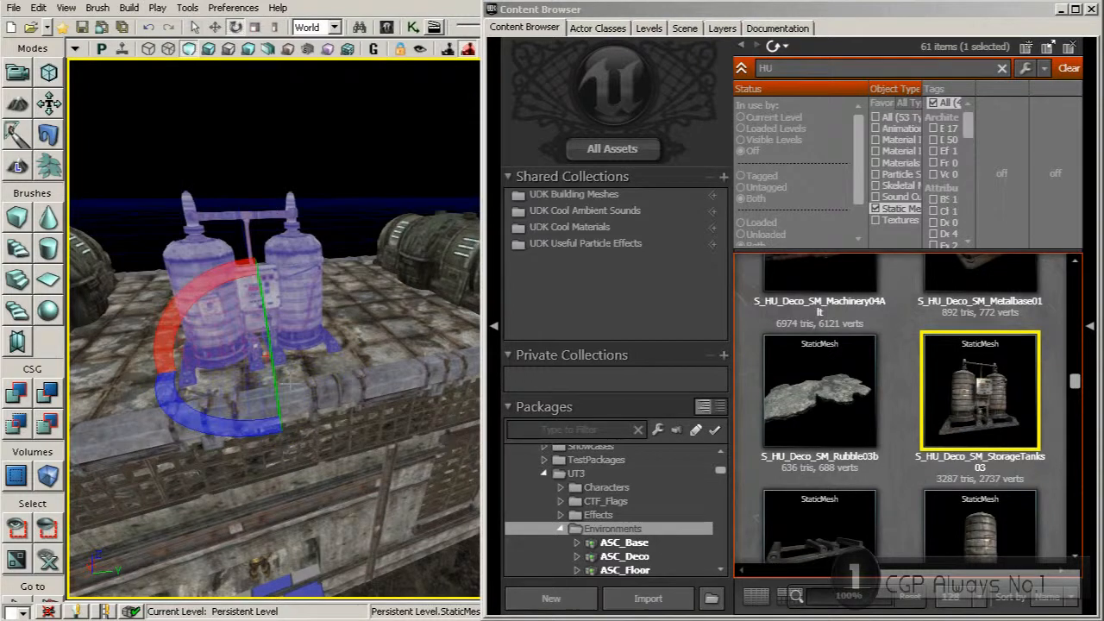
left_click_drag(249, 260, 249, 212)
Shift the double storage tank mesh back from the roof's front edge so it stands between the machinery meshes, and deselect it.
double_click(264, 313)
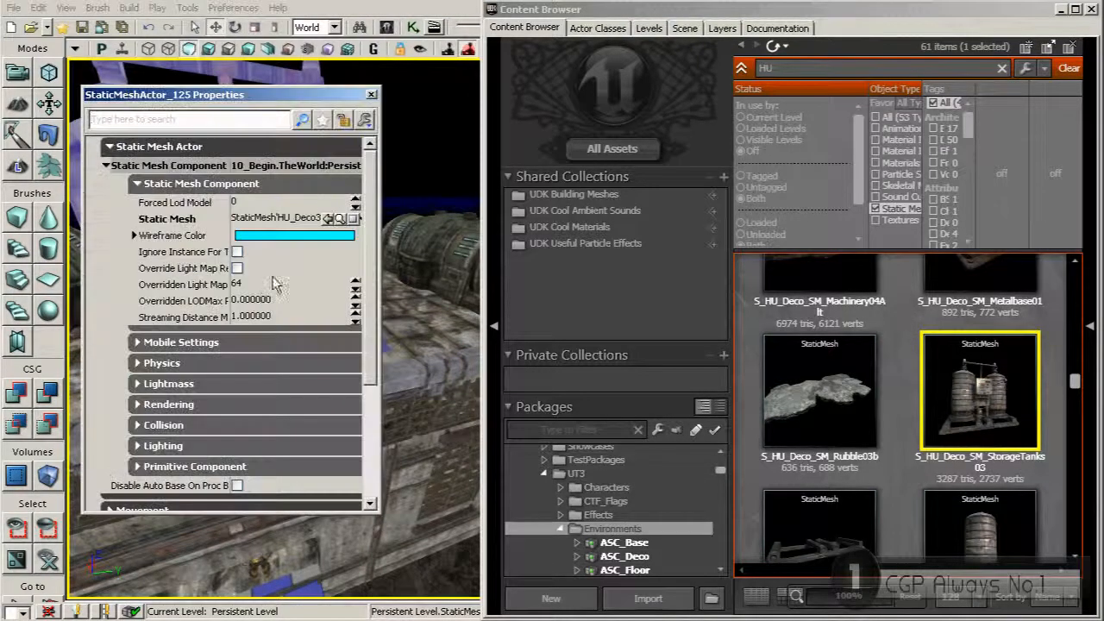
left_click(371, 96)
right_click_drag(332, 215, 328, 274)
left_click_drag(327, 275, 303, 273)
mouse_move(303, 273)
right_mouse_down()
mouse_move(305, 259)
mouse_move(204, 208)
mouse_move(210, 226)
mouse_move(298, 278)
right_mouse_up()
left_click_drag(302, 281, 266, 271)
left_click(161, 202)
right_click_drag(160, 201, 259, 215)
right_click_drag(370, 248, 332, 245)
right_click_drag(354, 292, 377, 294)
right_click_drag(260, 360, 226, 348)
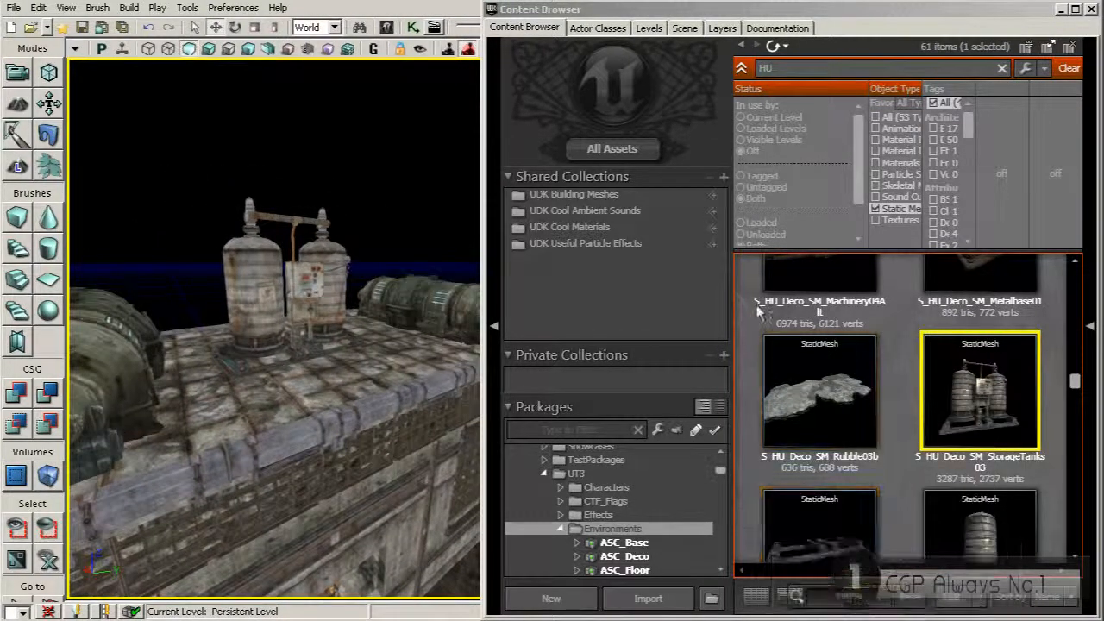
Add the S_HU_Trim_SM_RailingA_Long_Straight static mesh near the main roof's front edge.
left_click_drag(1076, 382, 1076, 543)
left_click(820, 453)
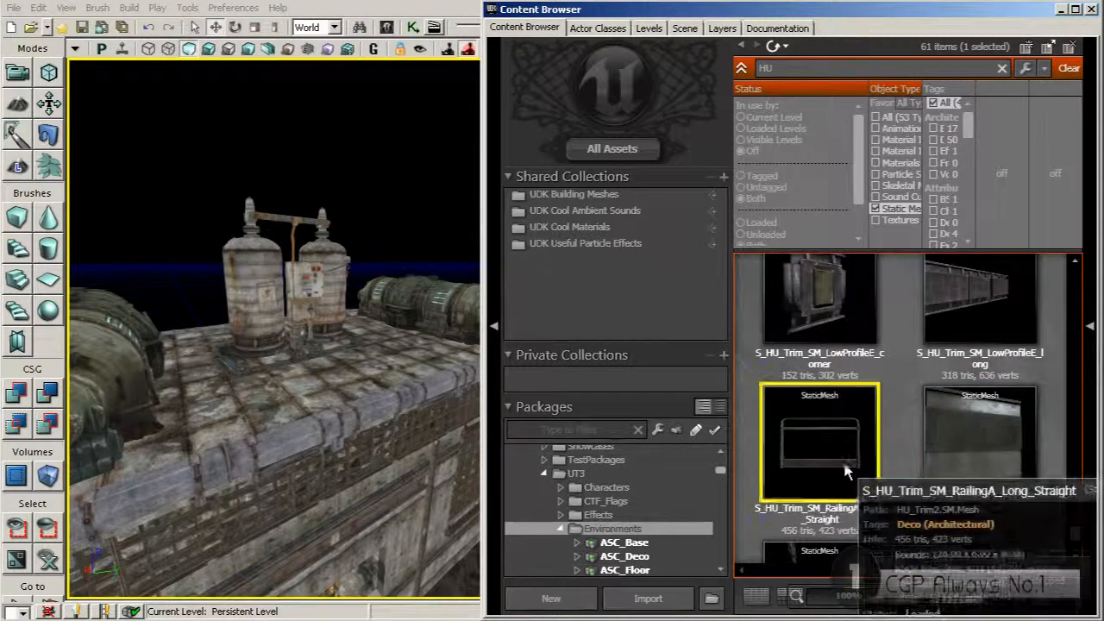
left_click_drag(819, 452, 309, 406)
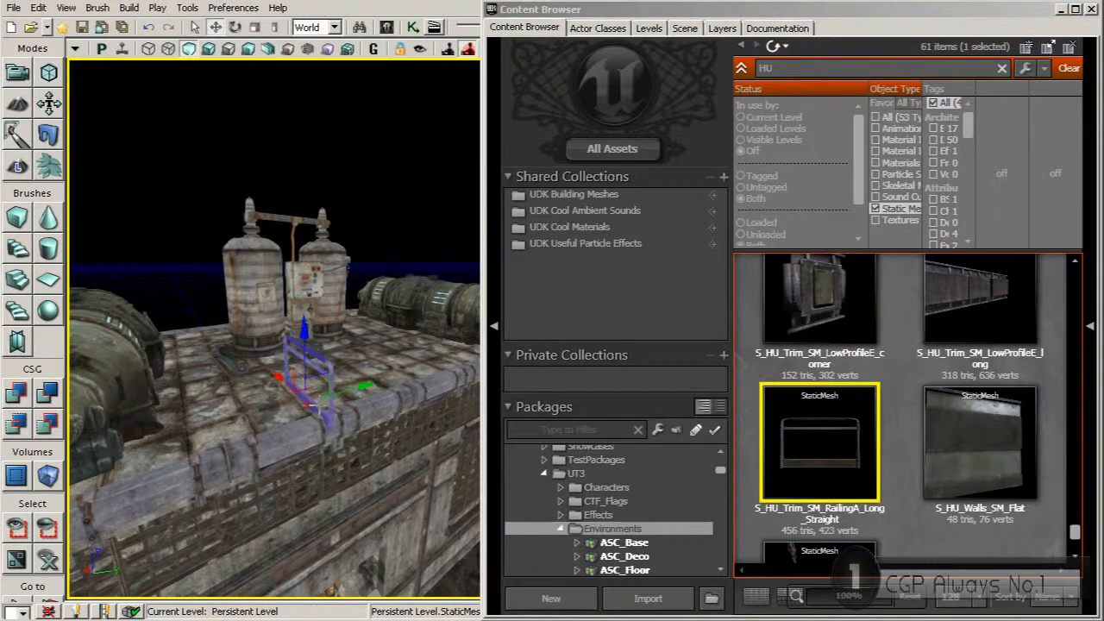
Rotate the railing parallel to the roof's front edge and move it beside the first machinery mesh.
key("space")
left_click_drag(282, 464, 371, 466)
key("space")
left_click_drag(282, 385, 288, 394)
left_click_drag(363, 396, 297, 418)
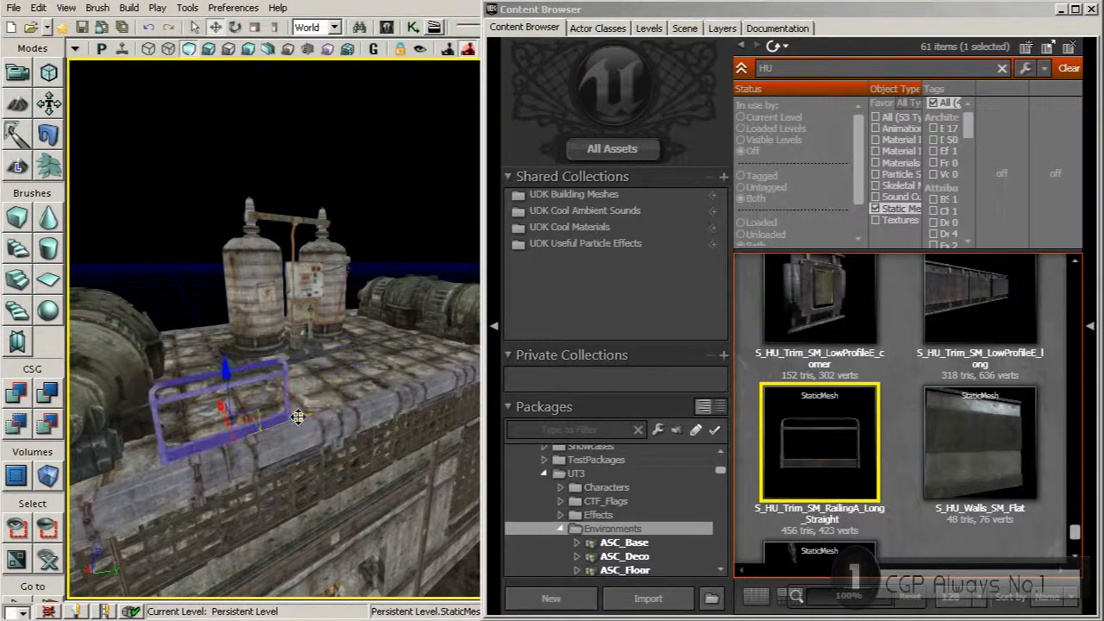
right_click_drag(284, 423, 234, 395)
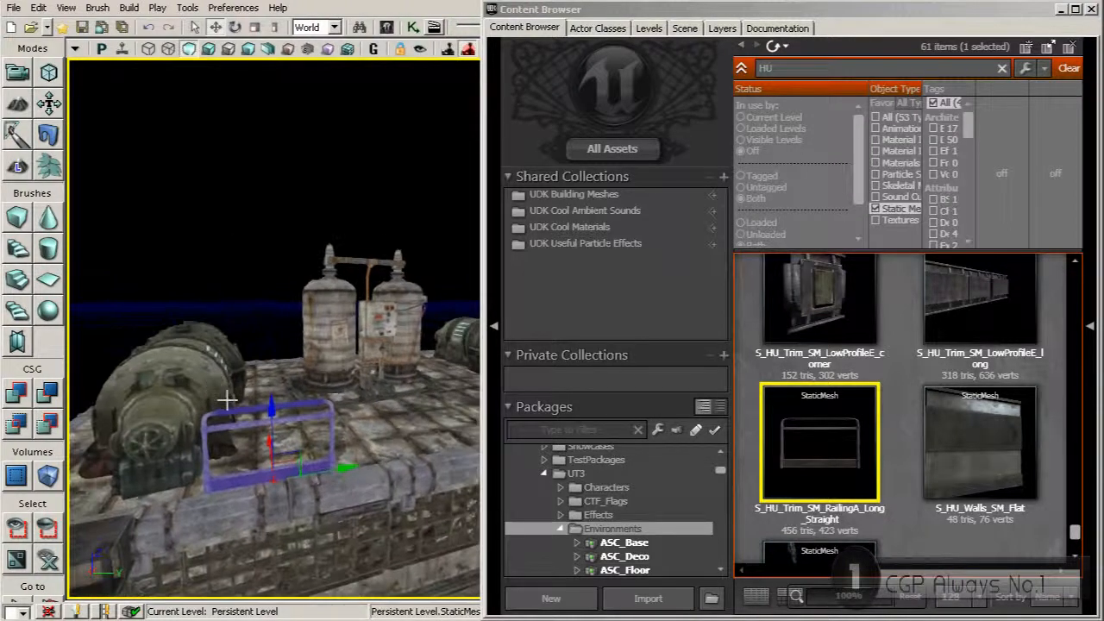
Duplicate the railing along the roof's front edge until the row reaches the far machinery mesh.
left_click_drag(338, 468, 474, 456, "alt")
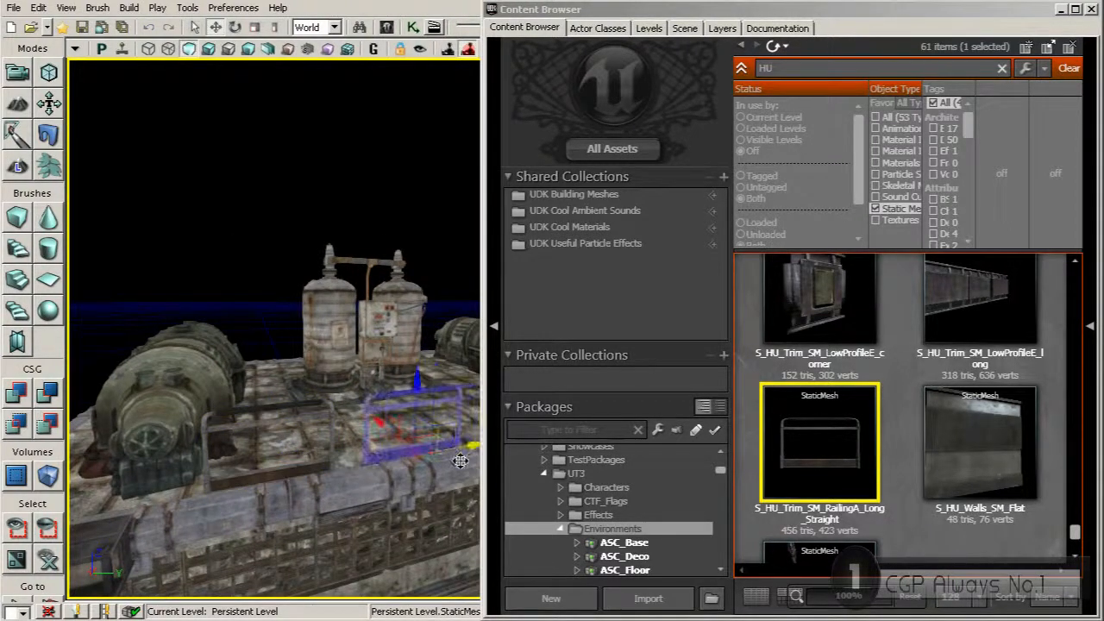
right_click_drag(443, 460, 288, 443)
left_click_drag(318, 442, 401, 437, "alt")
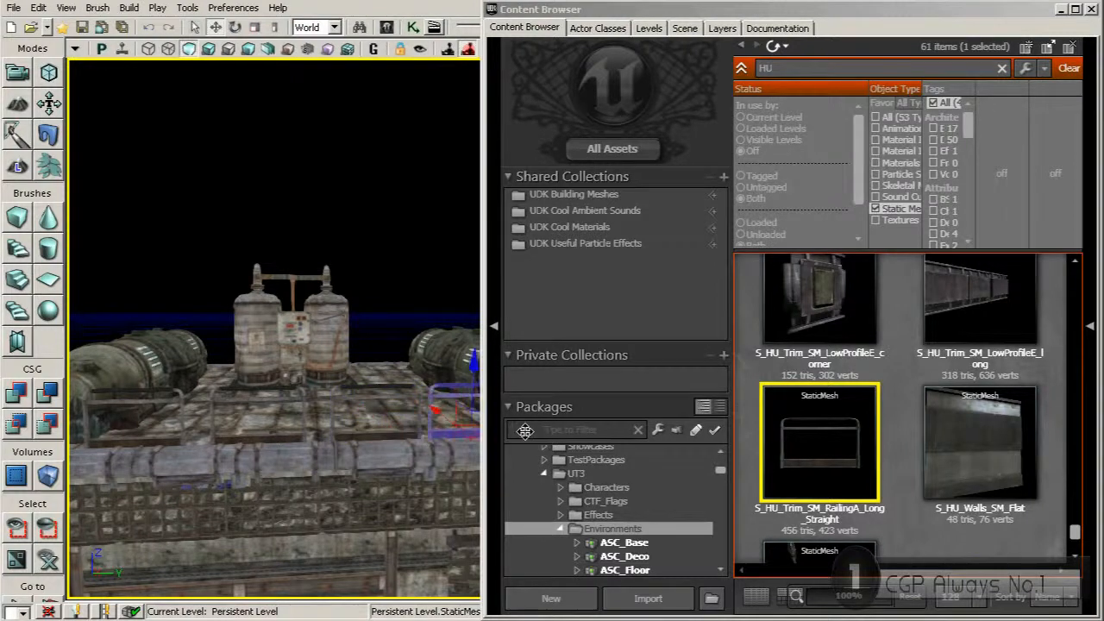
mouse_move(416, 430)
right_mouse_down()
mouse_move(492, 435)
mouse_move(416, 431)
right_mouse_up()
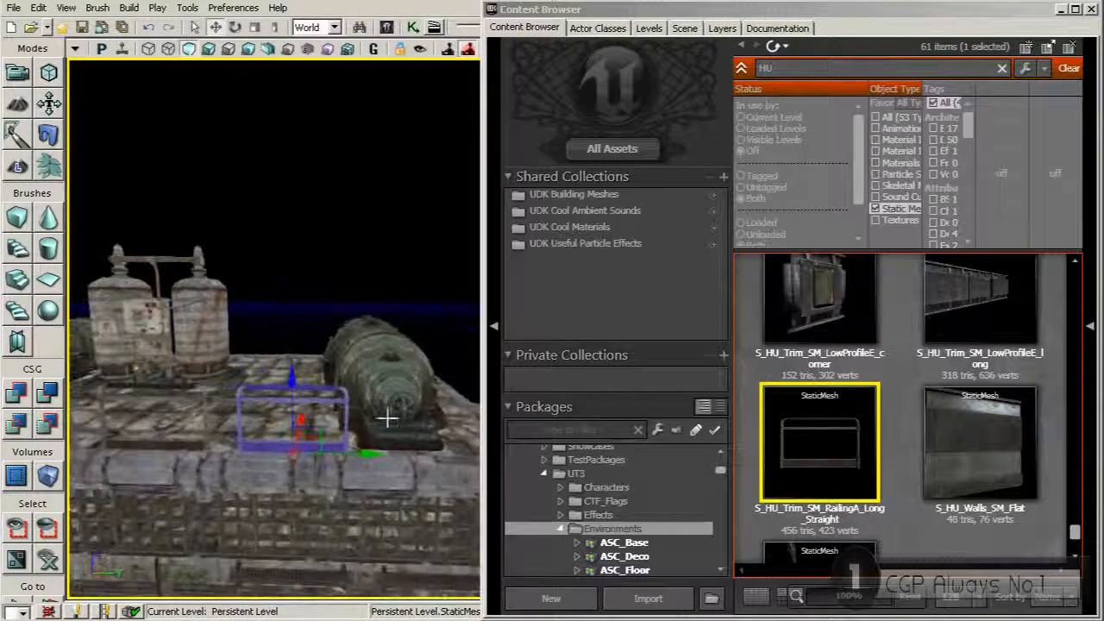
right_click_drag(335, 304, 302, 348)
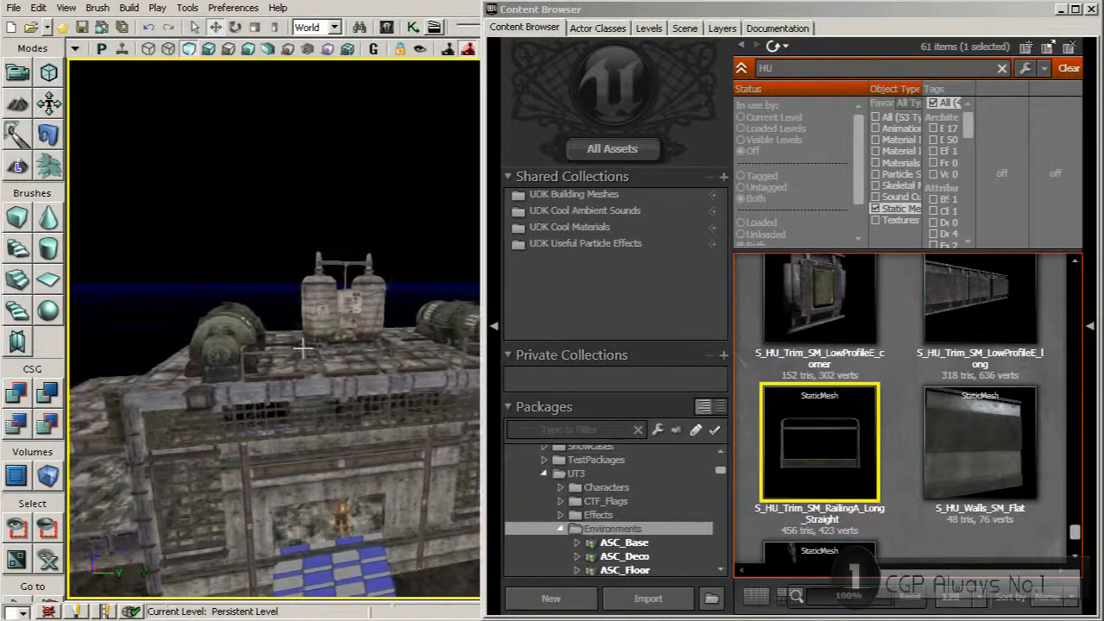
Select the front-edge railings together and duplicate them to the opposite edge of the main roof.
left_click(371, 314, "ctrl")
left_click_drag(382, 343, 390, 297)
left_click(301, 490)
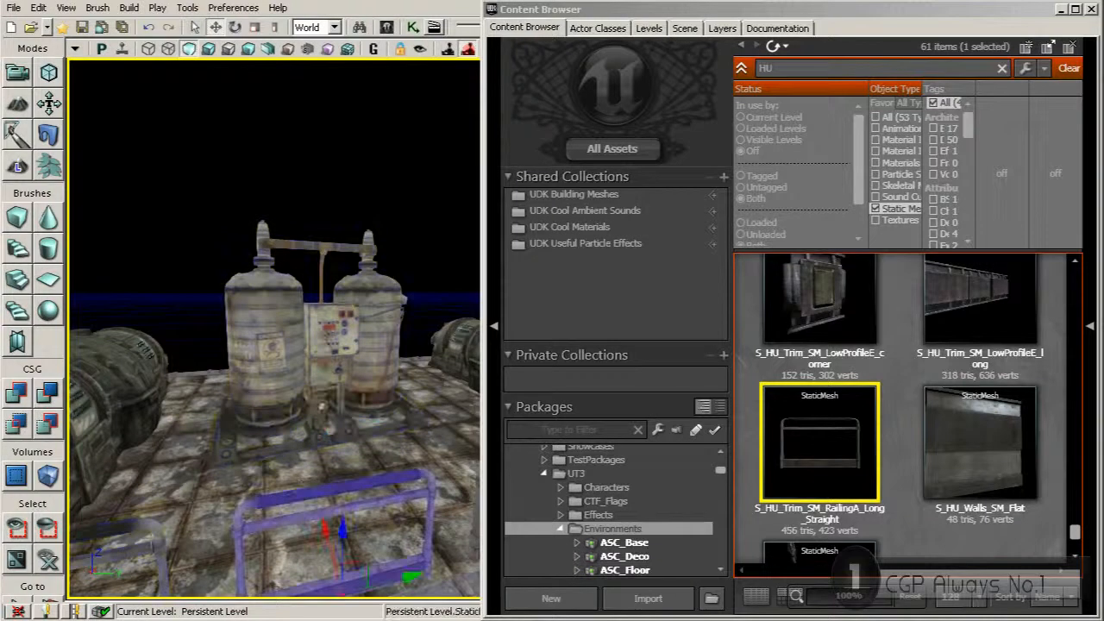
left_click(151, 536, "ctrl")
left_click_drag(151, 536, 207, 502)
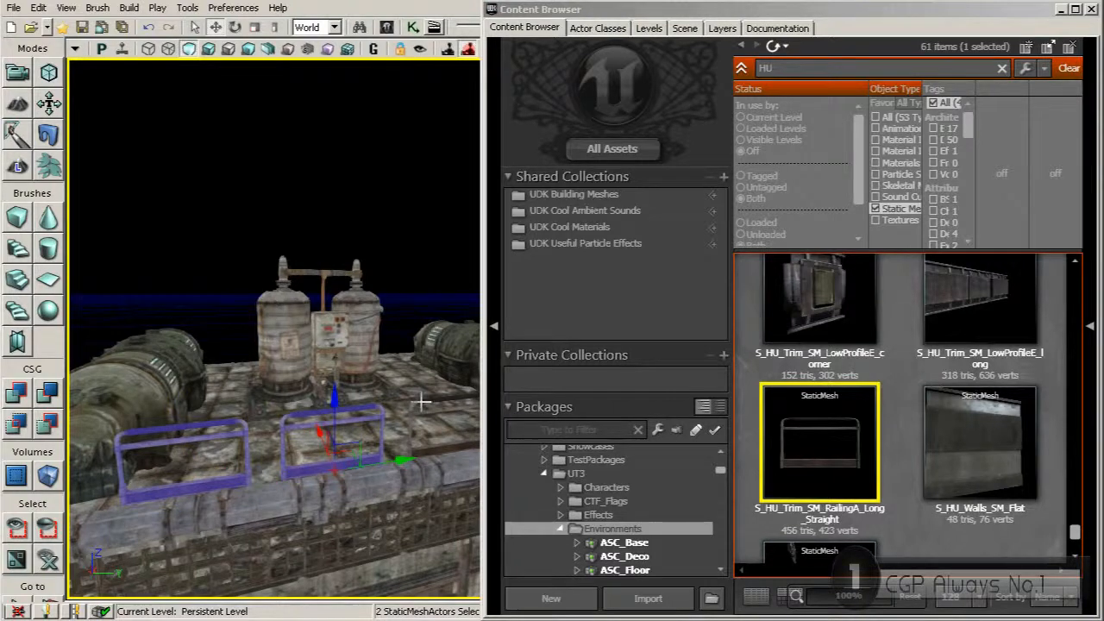
right_click_drag(418, 401, 268, 393)
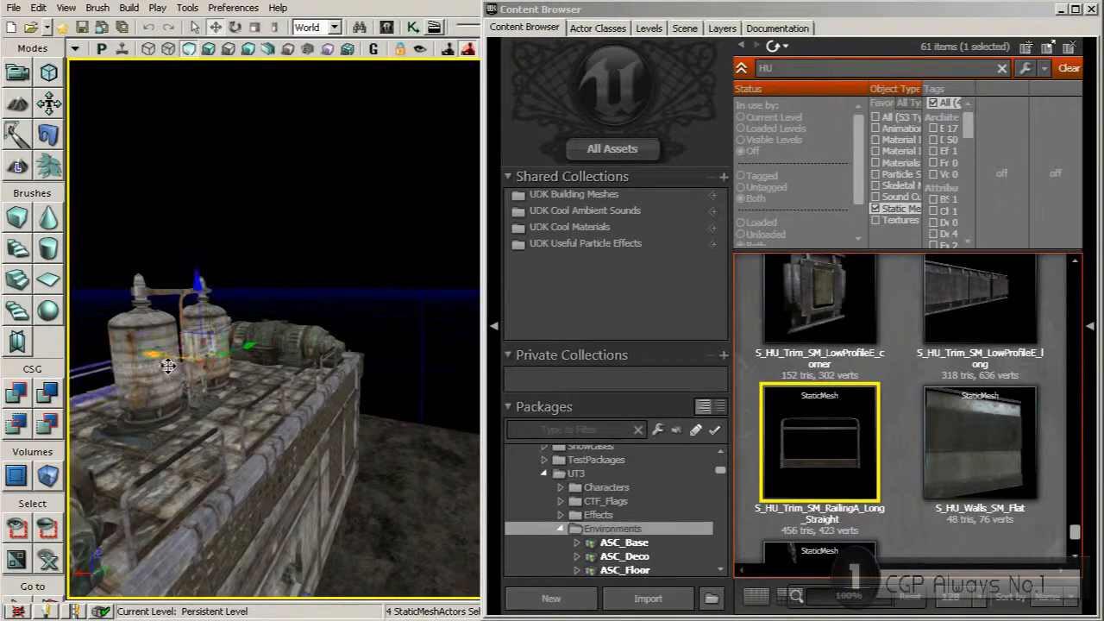
right_click_drag(156, 404, 157, 407)
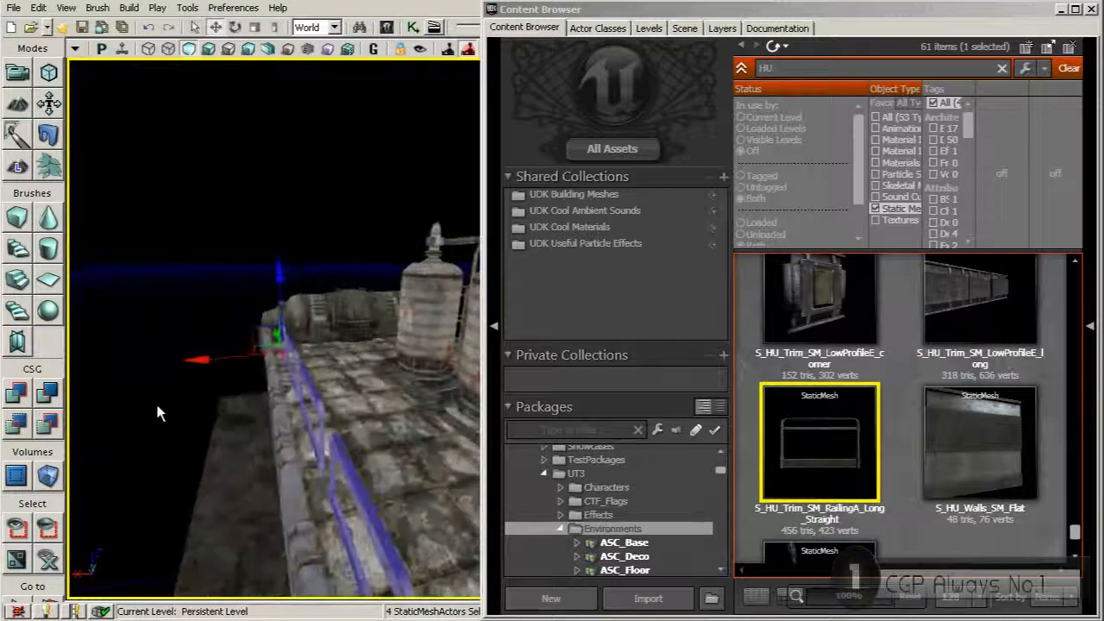
left_click(254, 336)
right_click_drag(254, 336, 255, 336)
Find the S_HU_Deco_SM_GasTanks01 static mesh and place it on the lower side roof of the building.
right_click_drag(363, 321, 351, 353)
right_click_drag(466, 379, 467, 386)
left_click_drag(451, 390, 216, 296)
right_click_drag(216, 297, 260, 328)
middle_click_drag(179, 320, 205, 307)
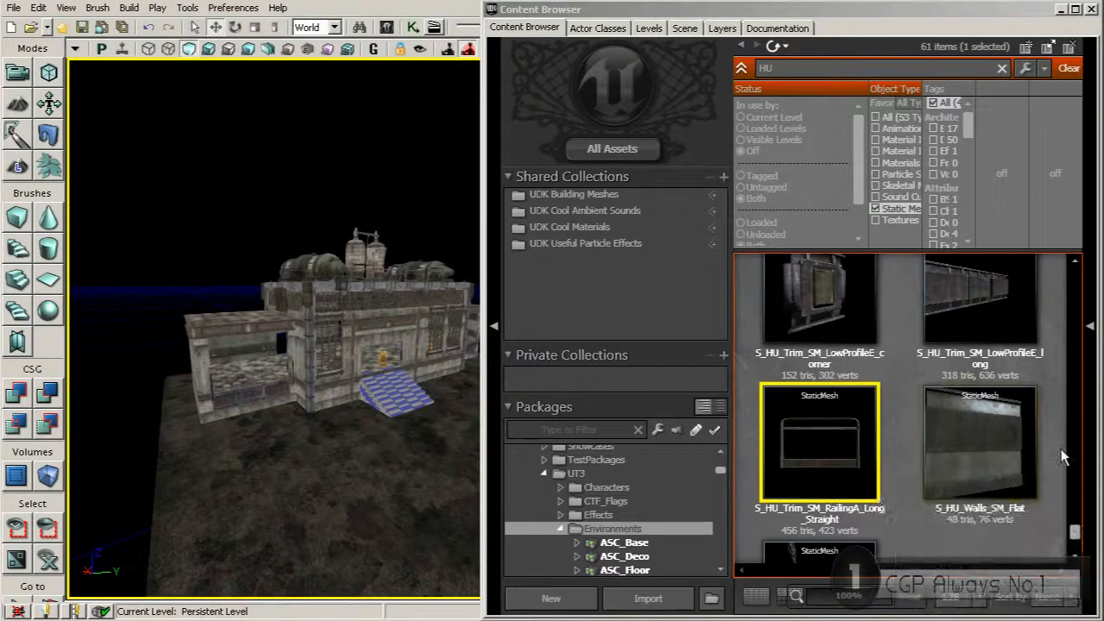
left_click_drag(1075, 534, 1065, 475)
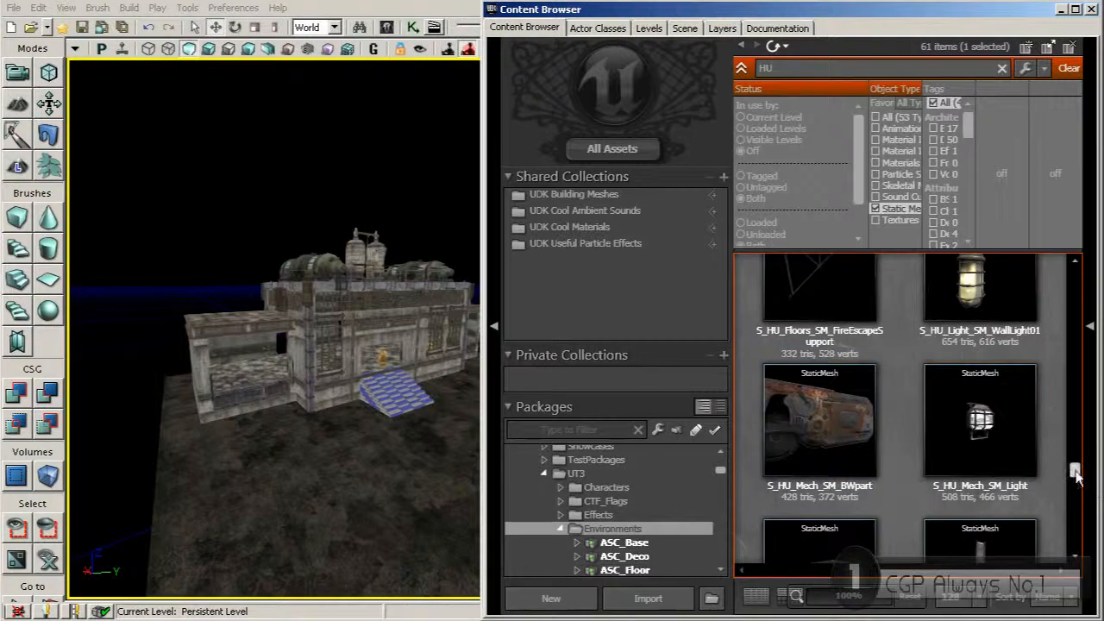
left_click_drag(1075, 471, 1071, 457)
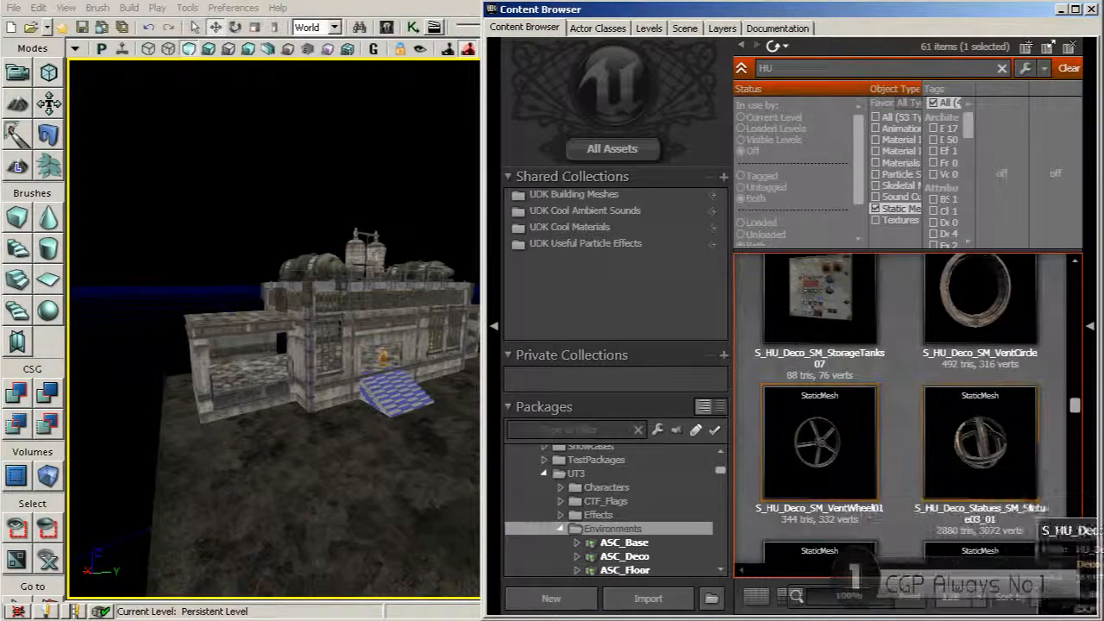
left_click_drag(1073, 407, 1071, 343)
left_click(988, 440)
left_click_drag(983, 446, 242, 320)
right_click_drag(241, 321, 305, 325)
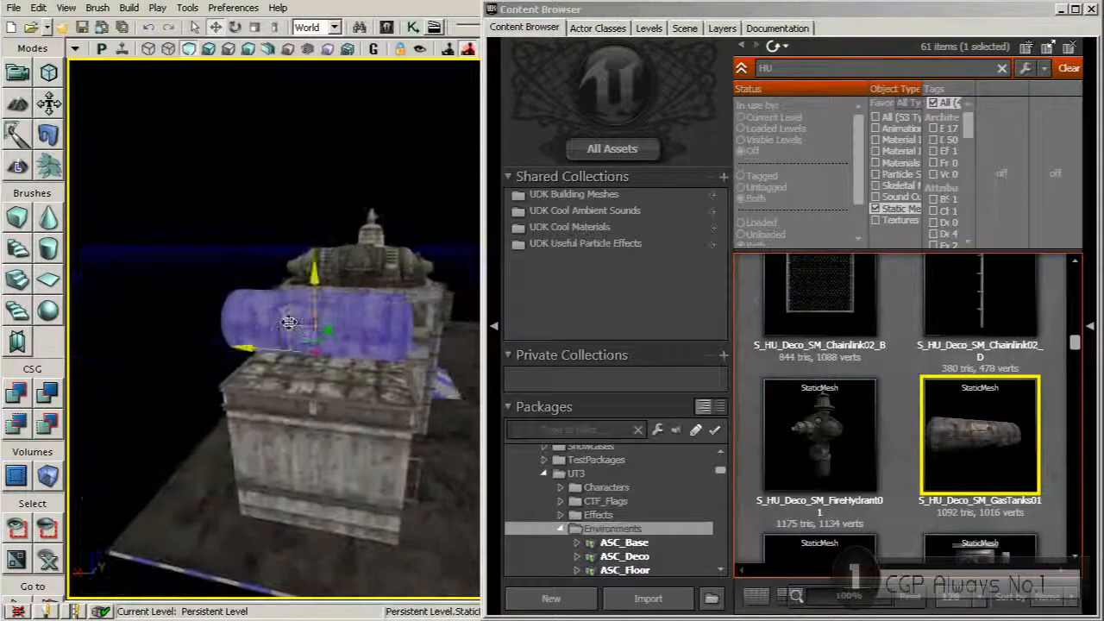
Move the gas tank over the lower side roof and scale it down to fit there.
left_click_drag(257, 347, 276, 346)
key("space")
key("space")
left_click_drag(327, 267, 327, 295)
right_click_drag(327, 268, 367, 282)
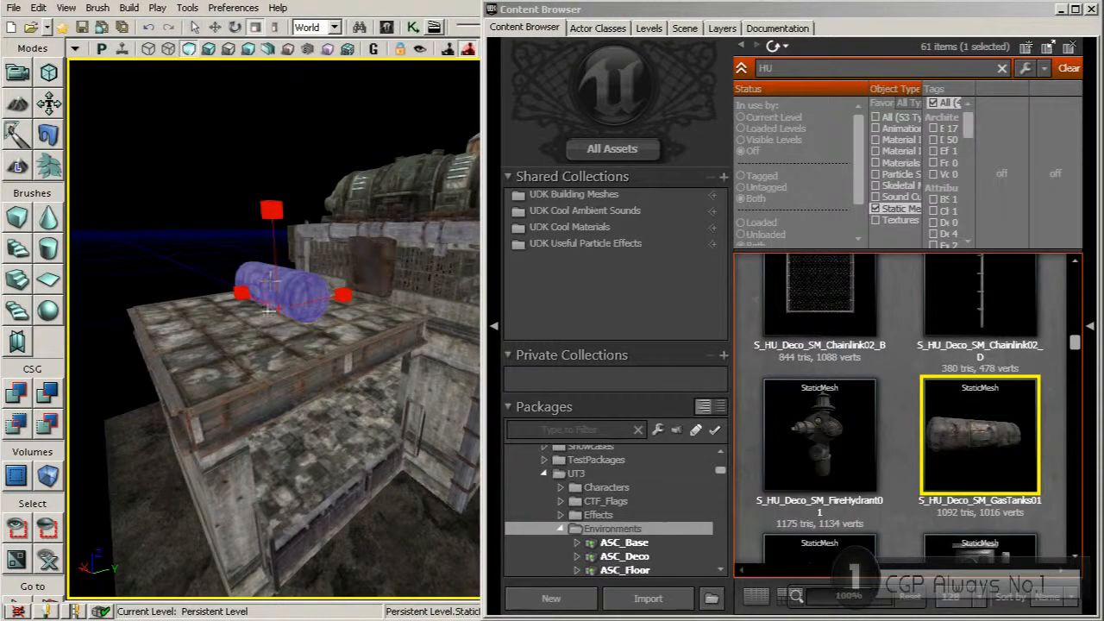
Rotate the gas tank on the lower roof by about -95.63 degrees around its vertical axis.
key("space")
left_click_drag(255, 339, 379, 341)
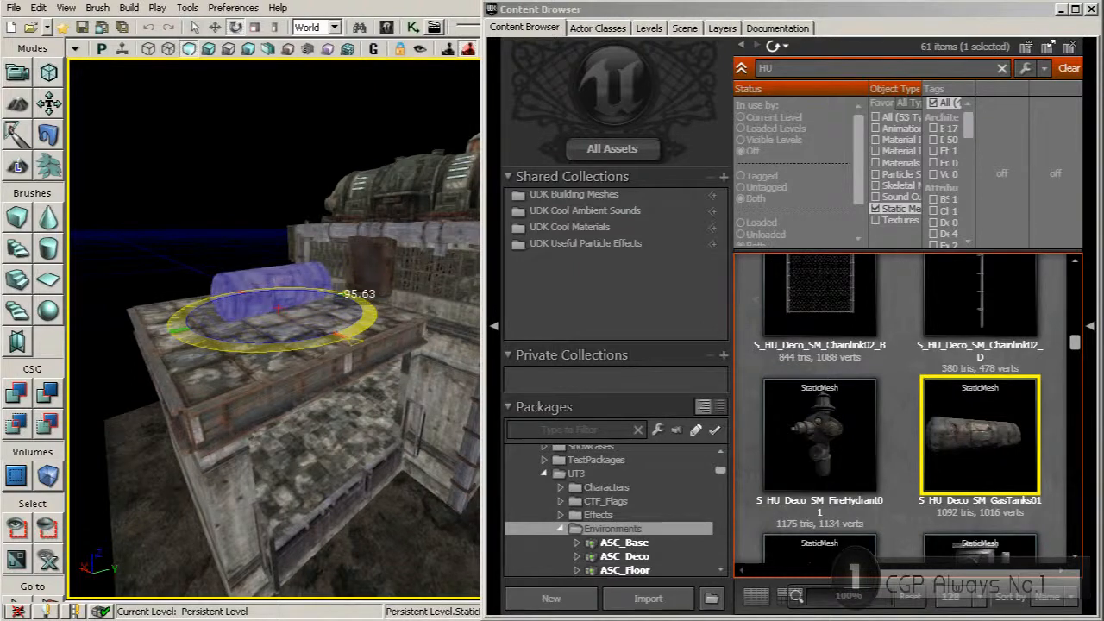
key("space")
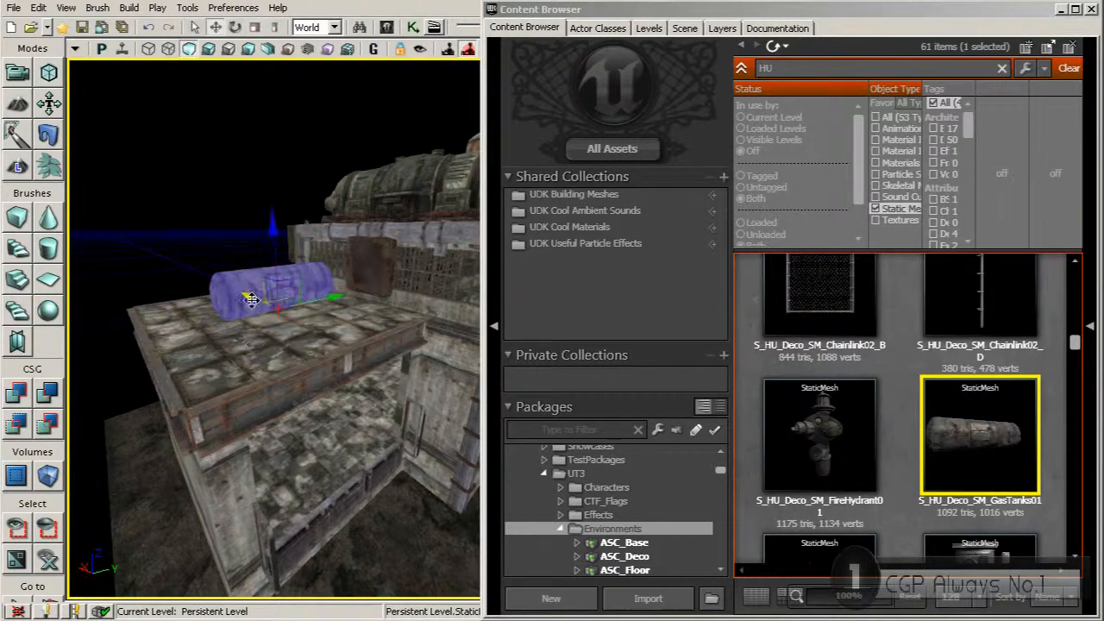
Rotate the gas tank around its vertical axis to line it up along the lower side roof.
right_click_drag(278, 325, 390, 349)
left_click_drag(1075, 347, 1071, 329)
right_click_drag(380, 371, 245, 405)
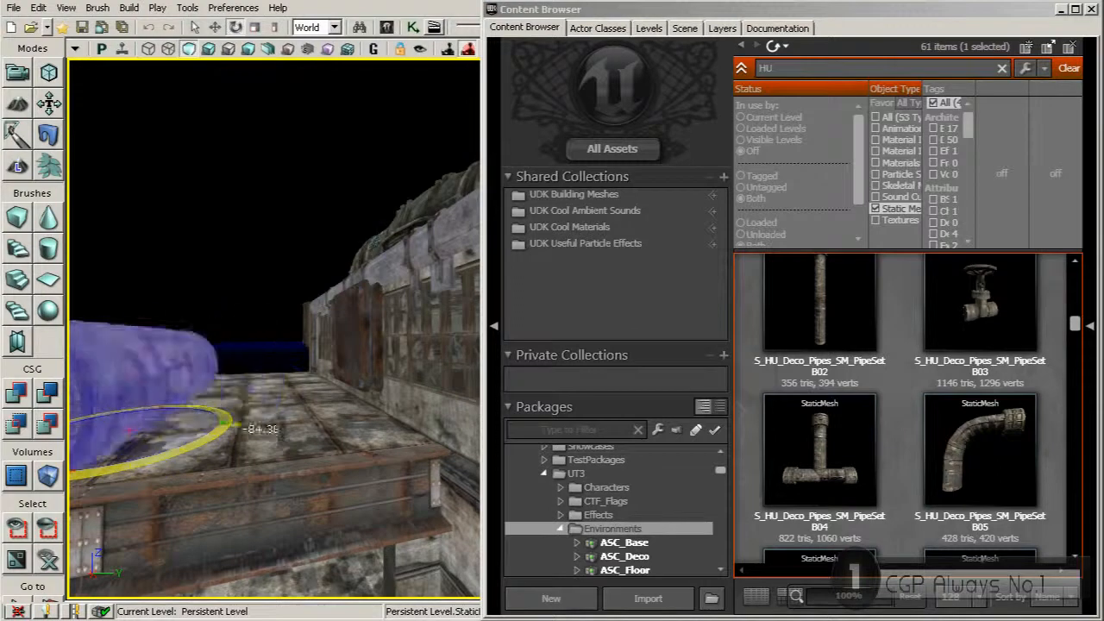
left_click_drag(190, 443, 201, 443)
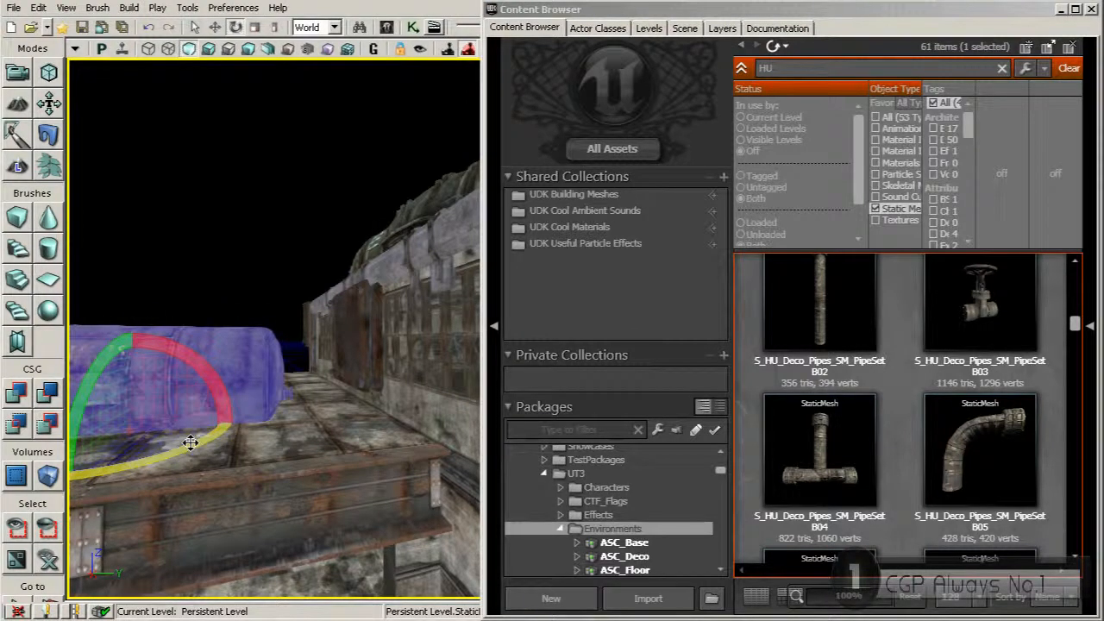
right_click_drag(321, 419, 258, 408)
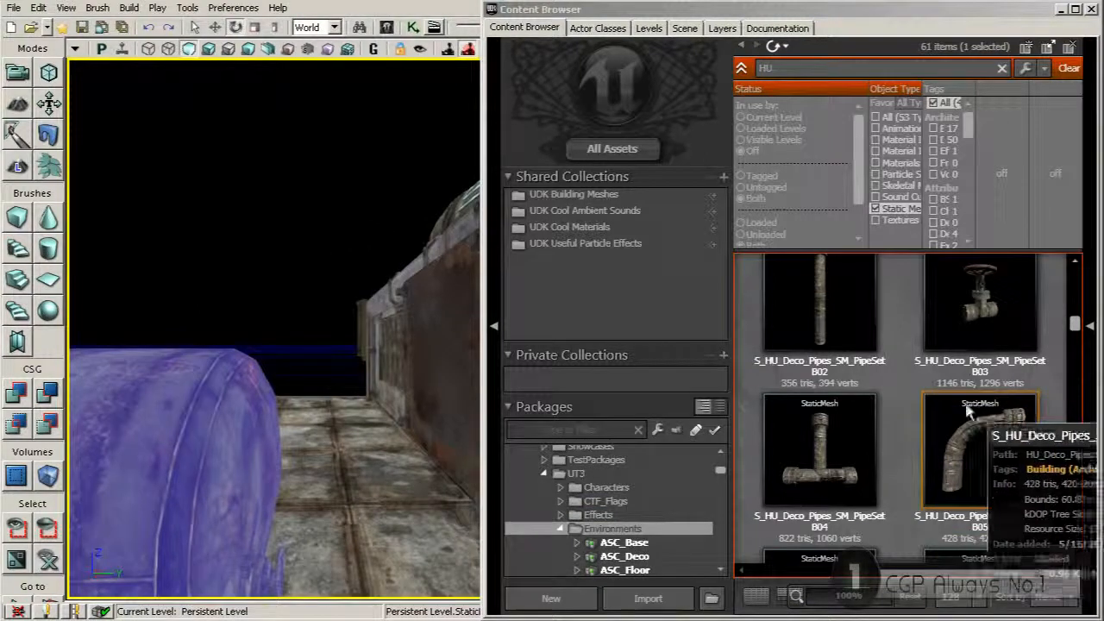
left_click_drag(380, 441, 347, 452)
right_click_drag(347, 452, 370, 446)
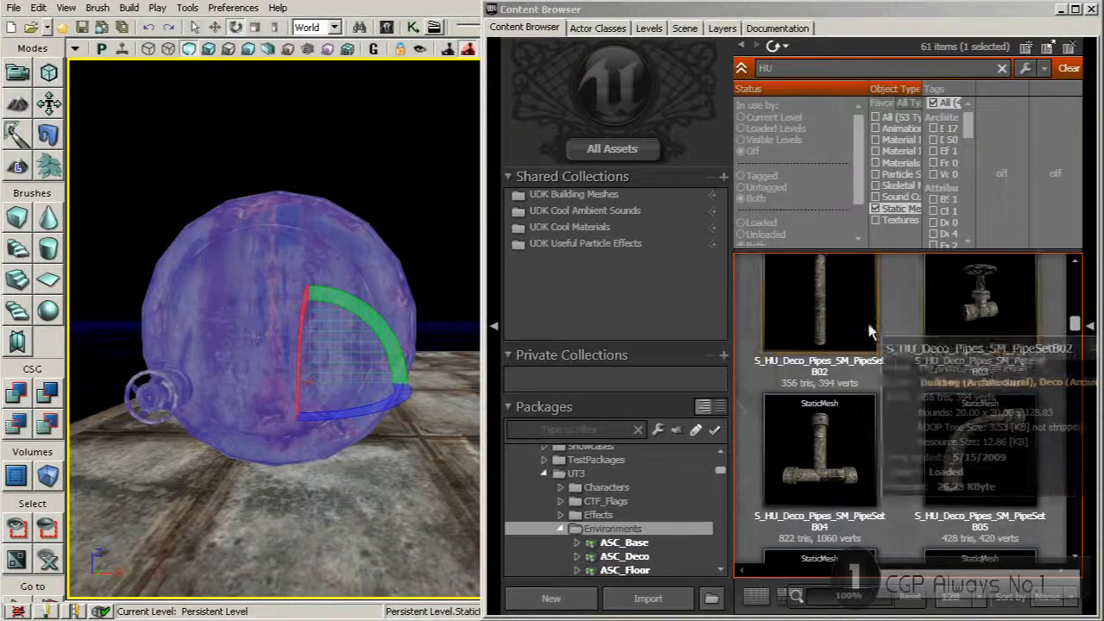
Find the S_HU_Deco_Pipes_SM_PipeSetB05 elbow pipe and place it at the end of the gas tank facing the building.
left_click(965, 432)
scroll(965, 432, "up", 1)
scroll(967, 437, "up", 1)
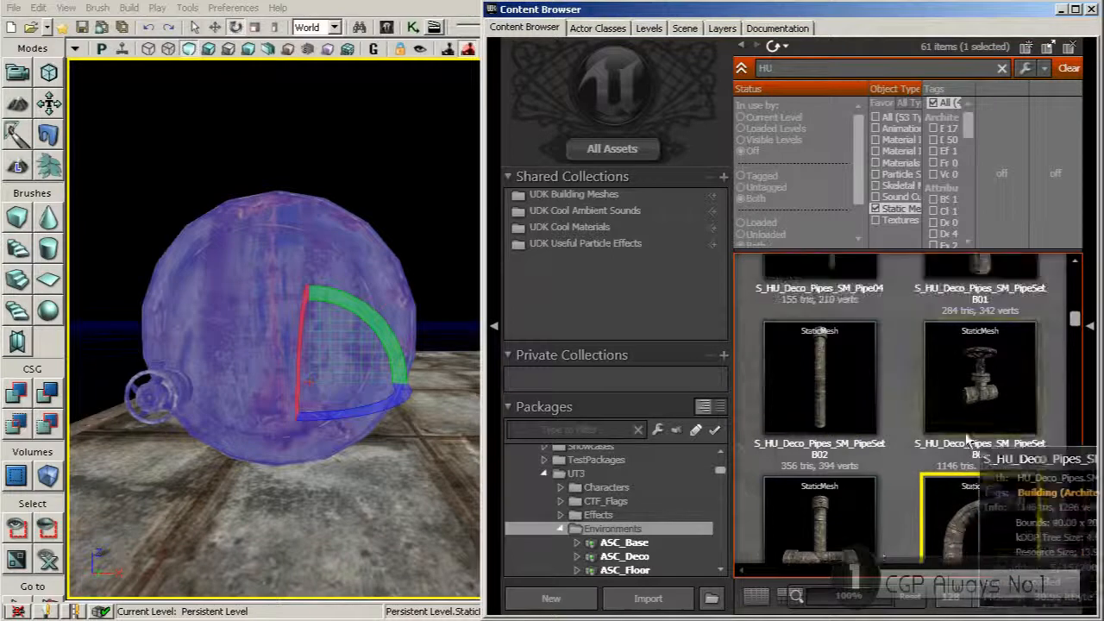
scroll(964, 475, "down", 2)
left_click_drag(962, 457, 278, 358)
right_click_drag(257, 342, 264, 338)
key("space")
key("space")
key("space")
mouse_move(298, 297)
left_mouse_down()
mouse_move(259, 298)
mouse_move(320, 298)
left_mouse_up()
right_click_drag(320, 315, 298, 352)
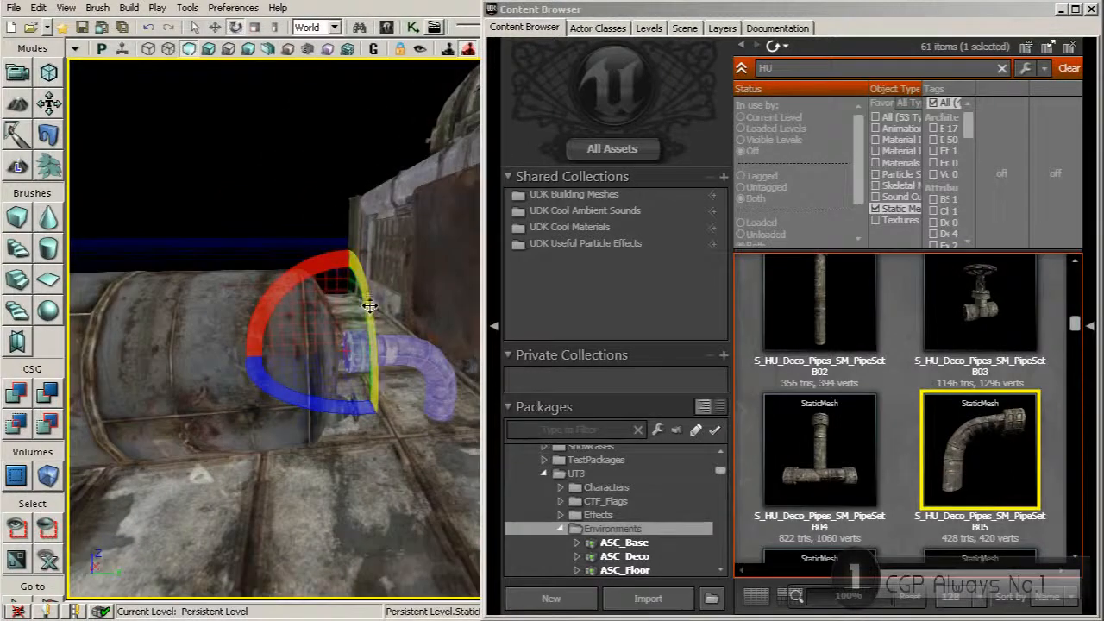
Rotate the elbow pipe so its free end points upward and scale it down to suit the gas tank.
left_click_drag(370, 305, 375, 305)
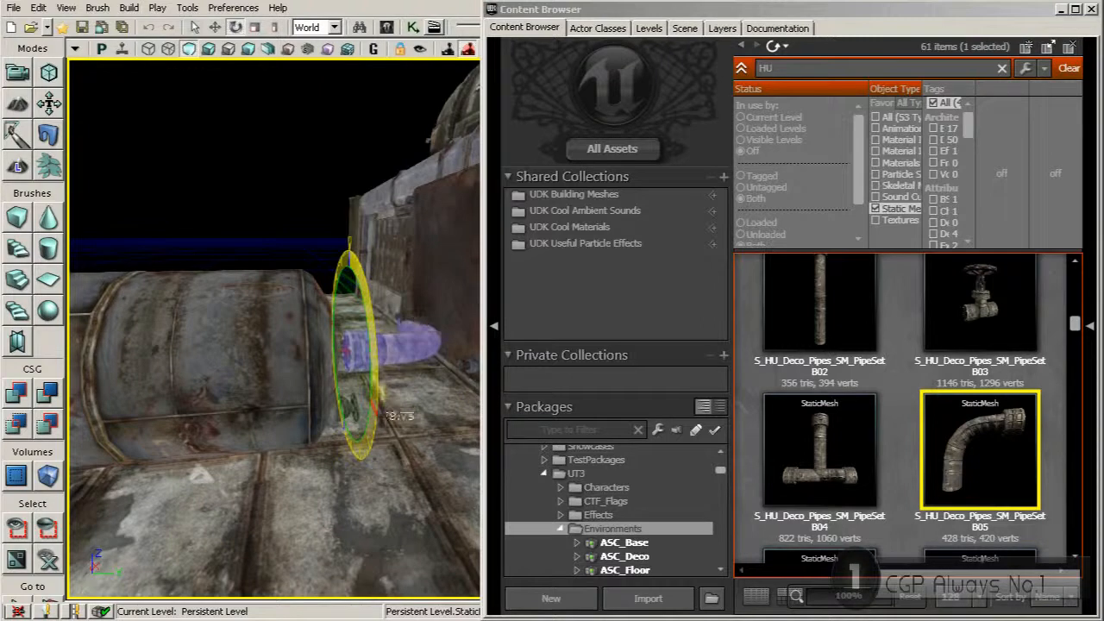
left_click_drag(396, 458, 343, 457)
key("space")
left_click_drag(348, 269, 349, 307)
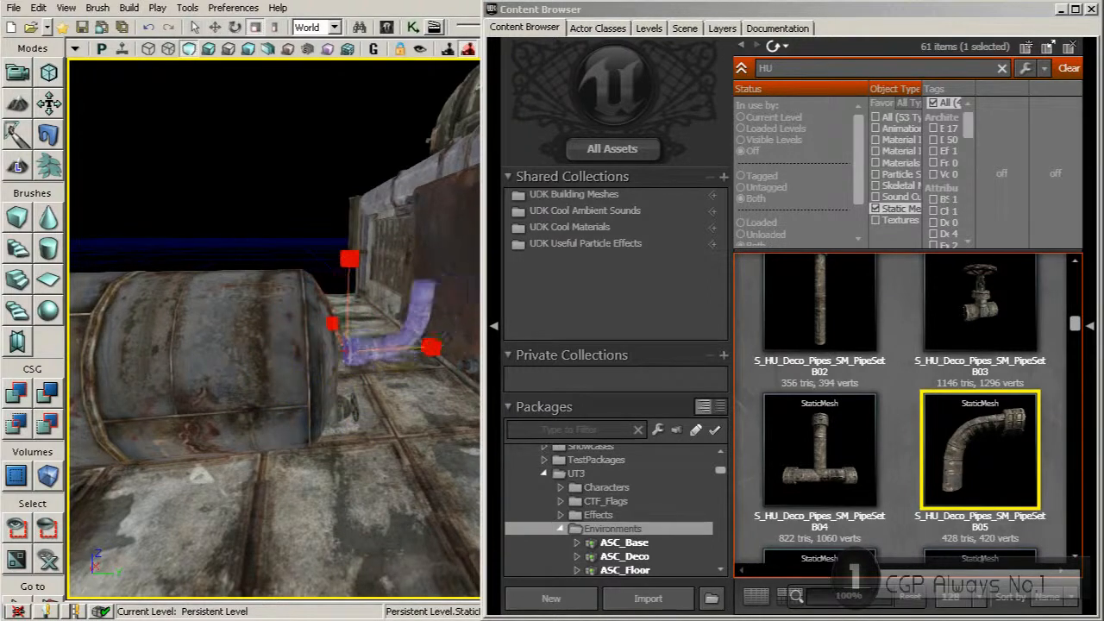
left_click_drag(388, 358, 269, 351)
Duplicate the elbow pipe and move the copy above the first elbow's open end.
key("space")
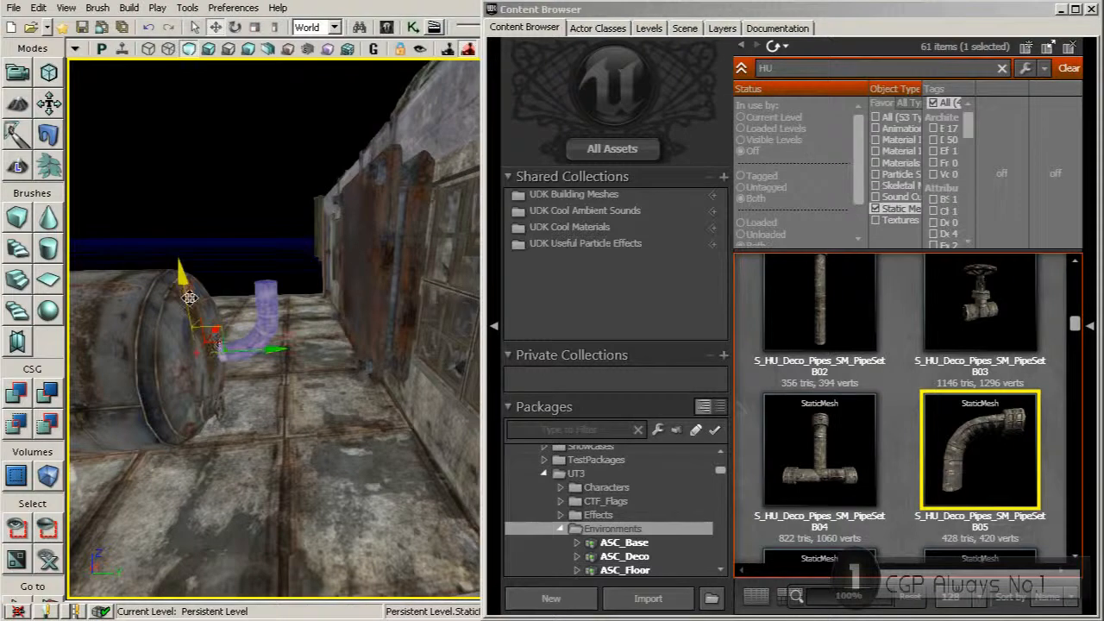
left_click_drag(187, 297, 189, 222)
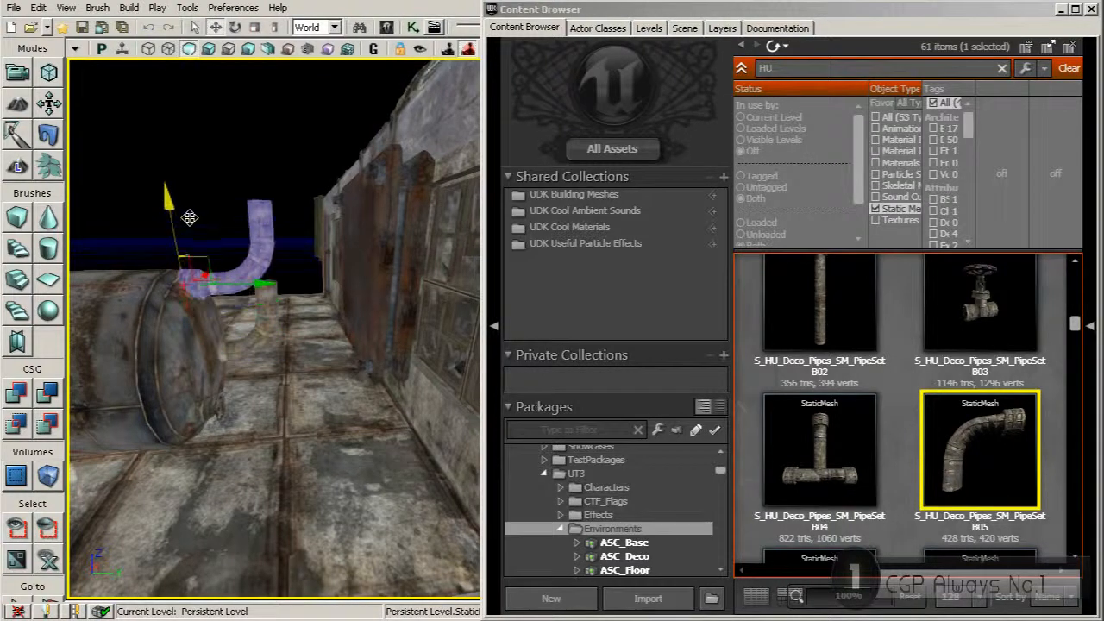
left_click_drag(228, 280, 300, 285)
Rotate the copied elbow so its collar faces down and seat it on the lower elbow's open end.
key("space")
left_click_drag(144, 283, 271, 373)
key("space")
key("space")
key("space")
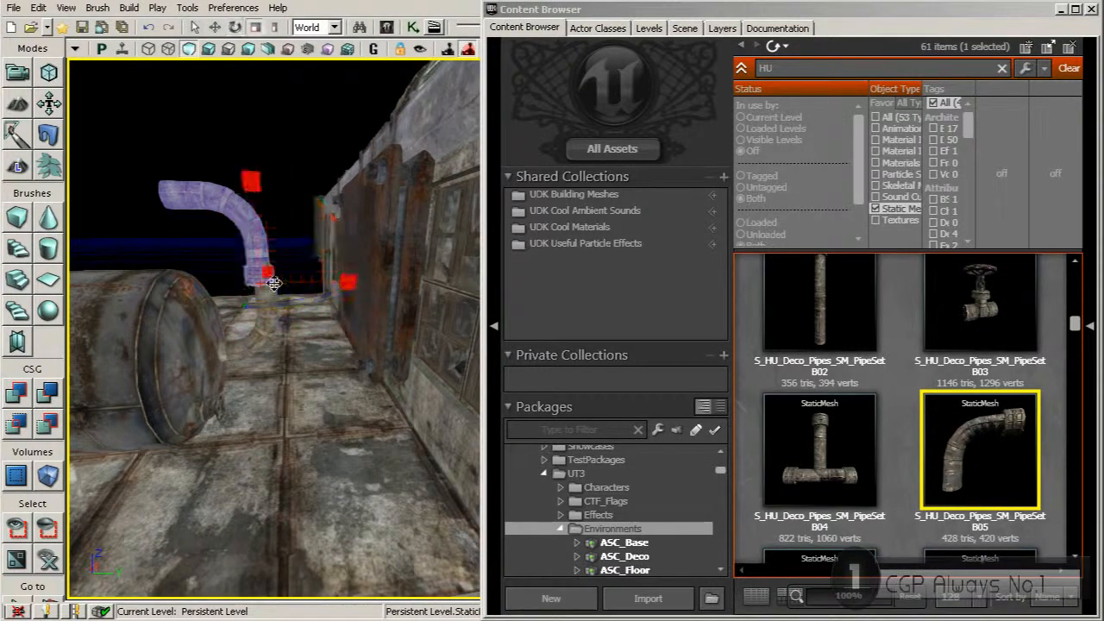
left_click_drag(322, 283, 328, 283)
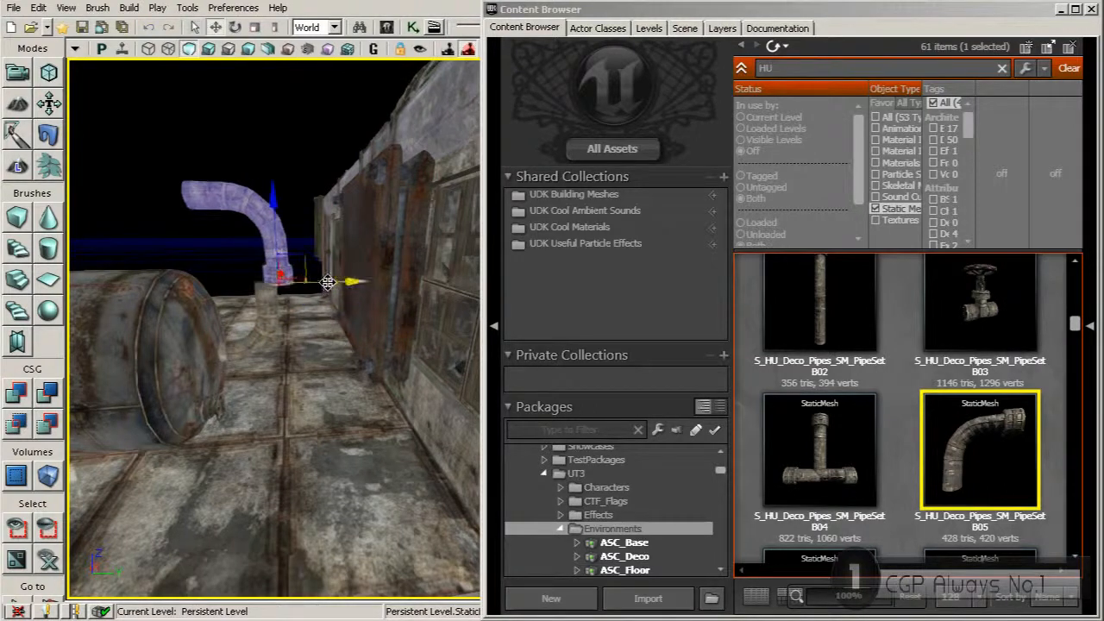
right_click_drag(287, 255, 346, 315)
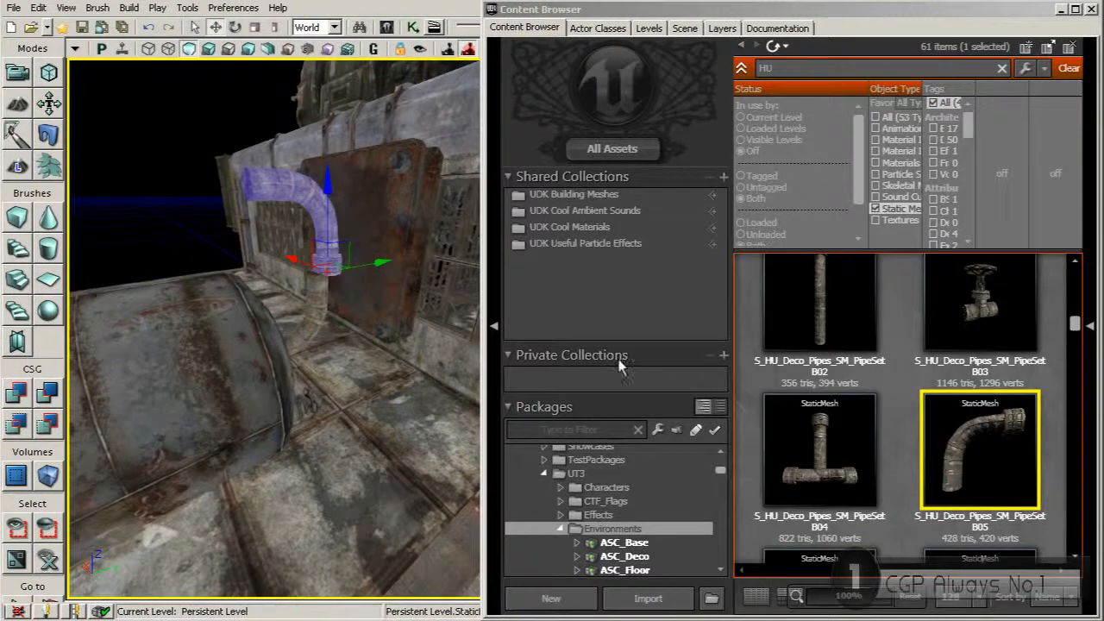
Set the drag grid to 2 and nudge the upper elbow into line with the lower elbow.
left_click(1091, 8)
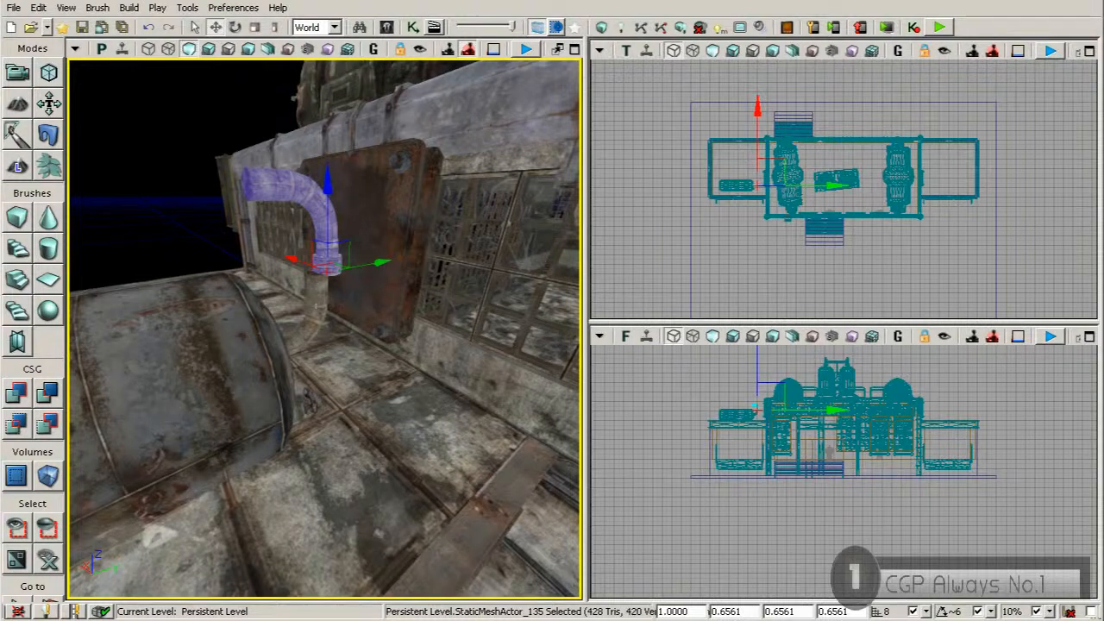
left_click(316, 298)
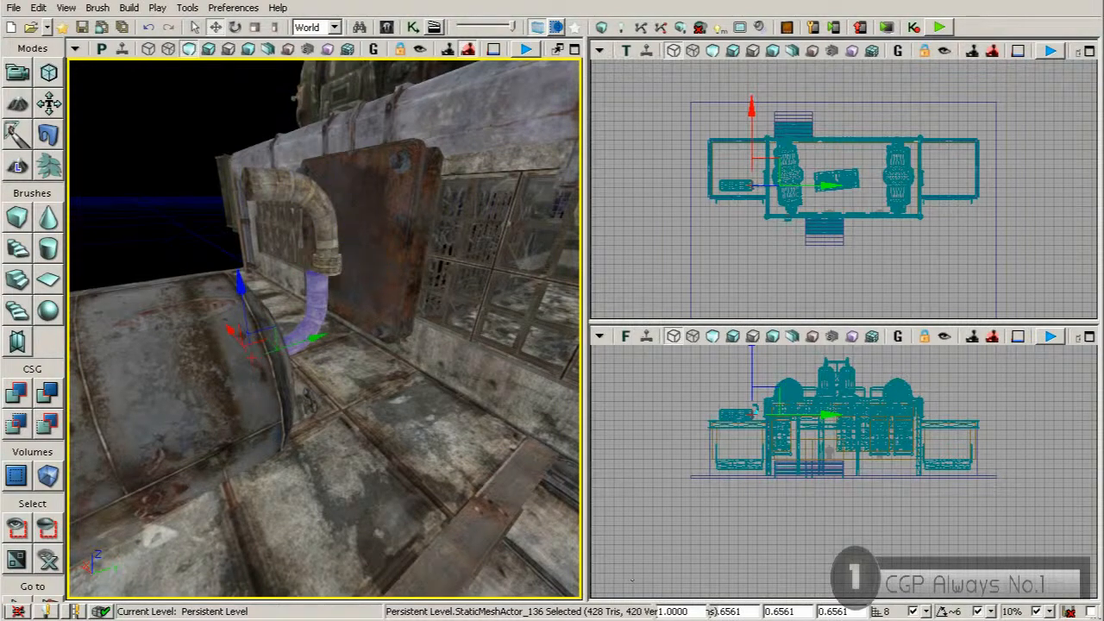
left_click(330, 262)
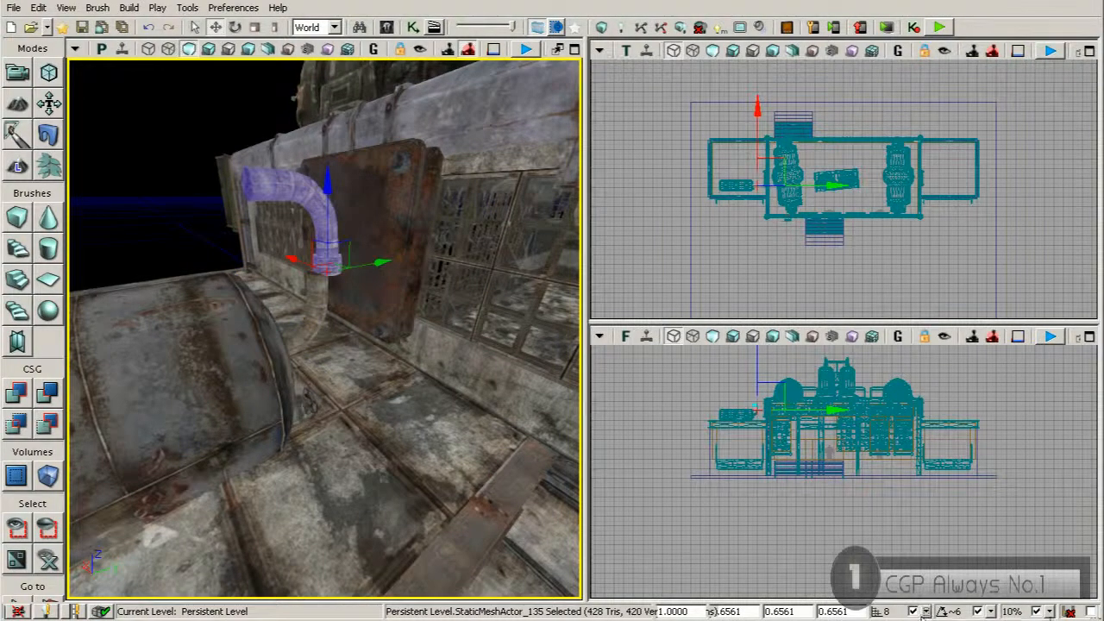
left_click_drag(358, 265, 357, 268)
right_click_drag(357, 270, 175, 197)
key("w")
key("d")
right_click_drag(147, 307, 335, 281)
key("a")
key("s")
Rotate the upper elbow around its vertical axis so its outlet faces the building wall.
key("space")
right_click_drag(414, 345, 431, 394)
key("w")
key("s")
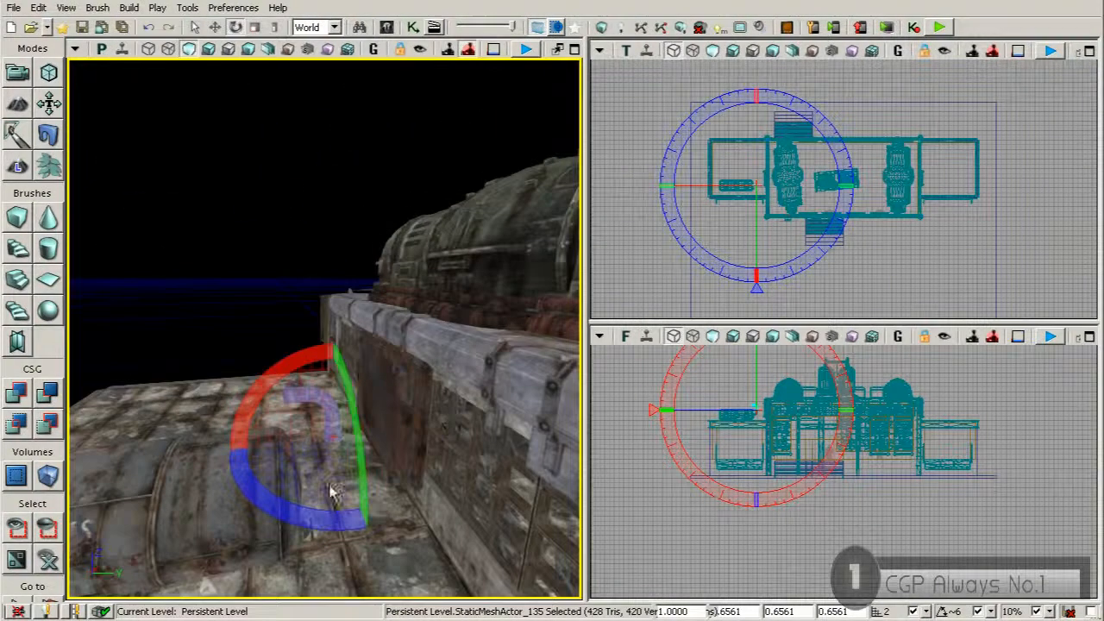
left_click_drag(301, 510, 195, 463)
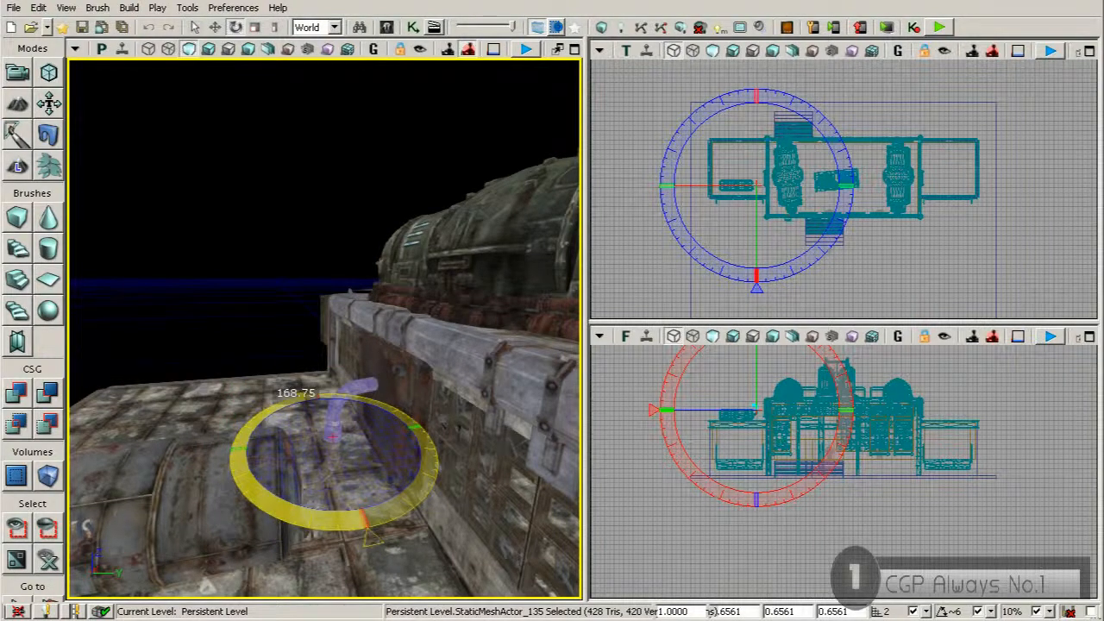
mouse_move(312, 470)
right_mouse_down()
mouse_move(371, 463)
mouse_move(312, 454)
right_mouse_up()
key("a")
key("w")
key("d")
Find the S_HU_Deco_Pipes_SM_PipeSetB02 straight pipe and place it beside the upper elbow.
left_click(384, 32)
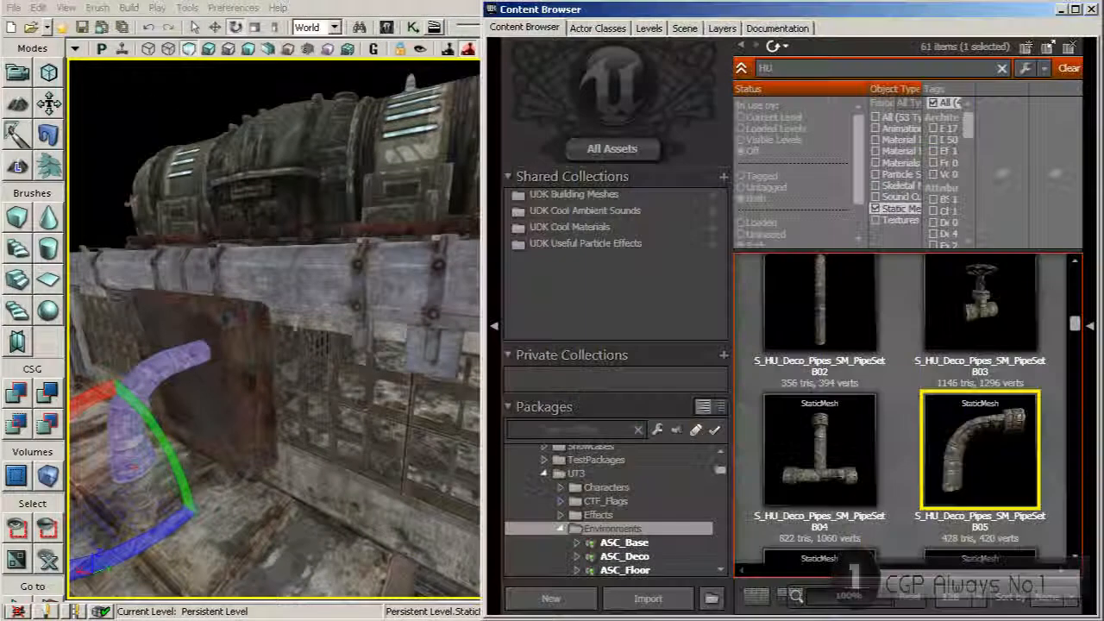
left_click(901, 371)
scroll(915, 407, "up", 2)
scroll(915, 406, "up", 2)
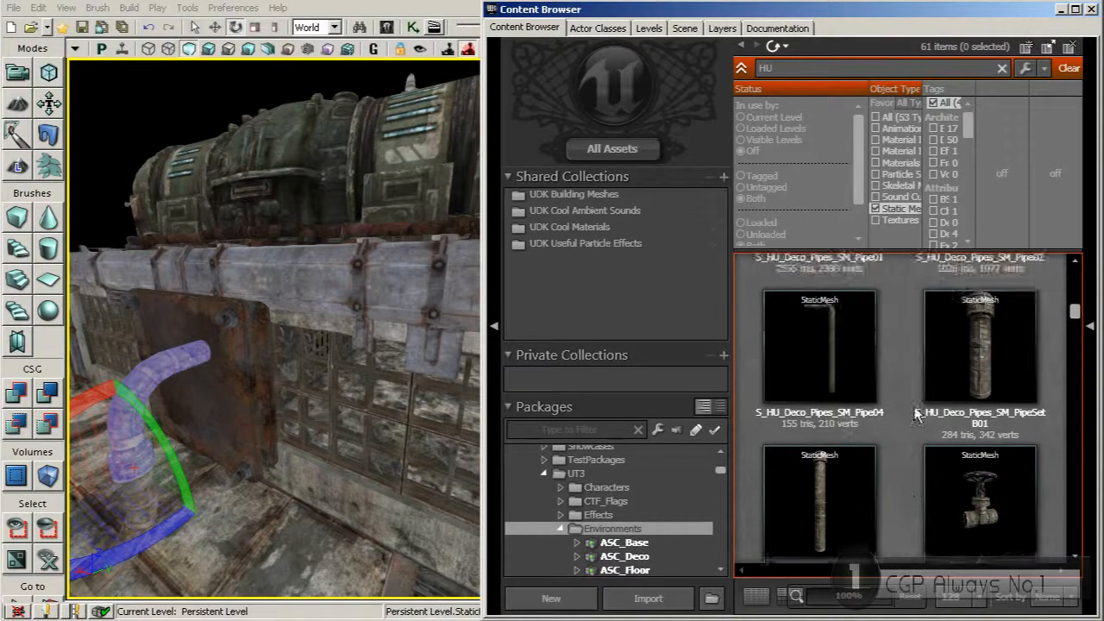
scroll(872, 445, "up", 1)
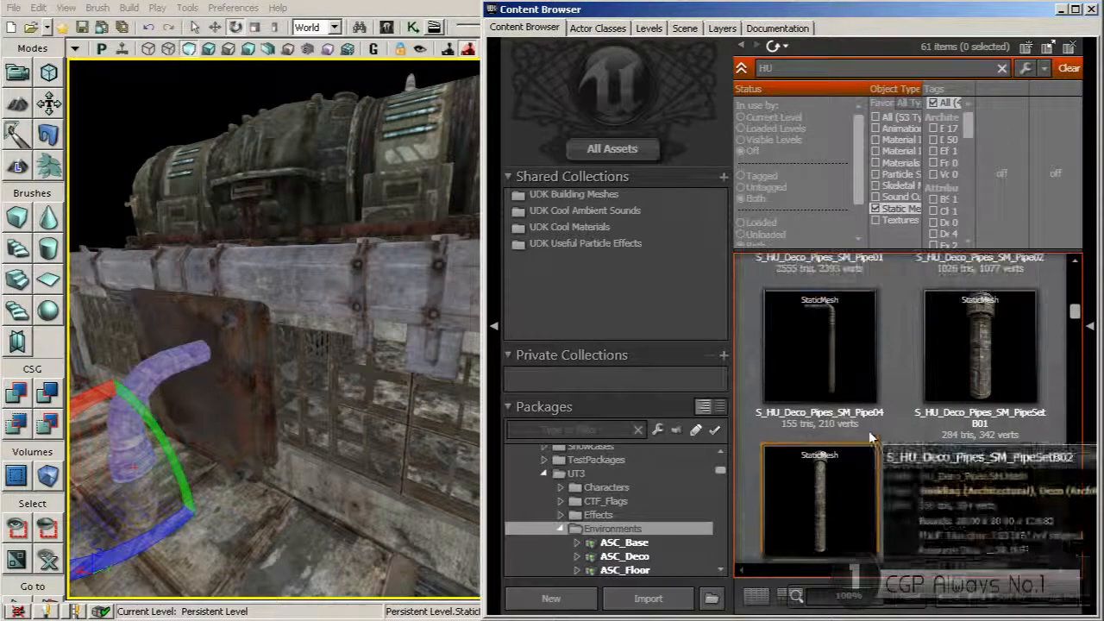
left_click(815, 483)
left_click_drag(837, 477, 248, 361)
mouse_move(253, 350)
right_mouse_down()
mouse_move(173, 345)
mouse_move(233, 354)
right_mouse_up()
Rotate the straight pipe to lie horizontally, perpendicular to the building wall.
key("space")
key("space")
key("space")
key("space")
key("space")
key("space")
key("space")
left_click_drag(251, 283, 193, 344)
key("space")
key("space")
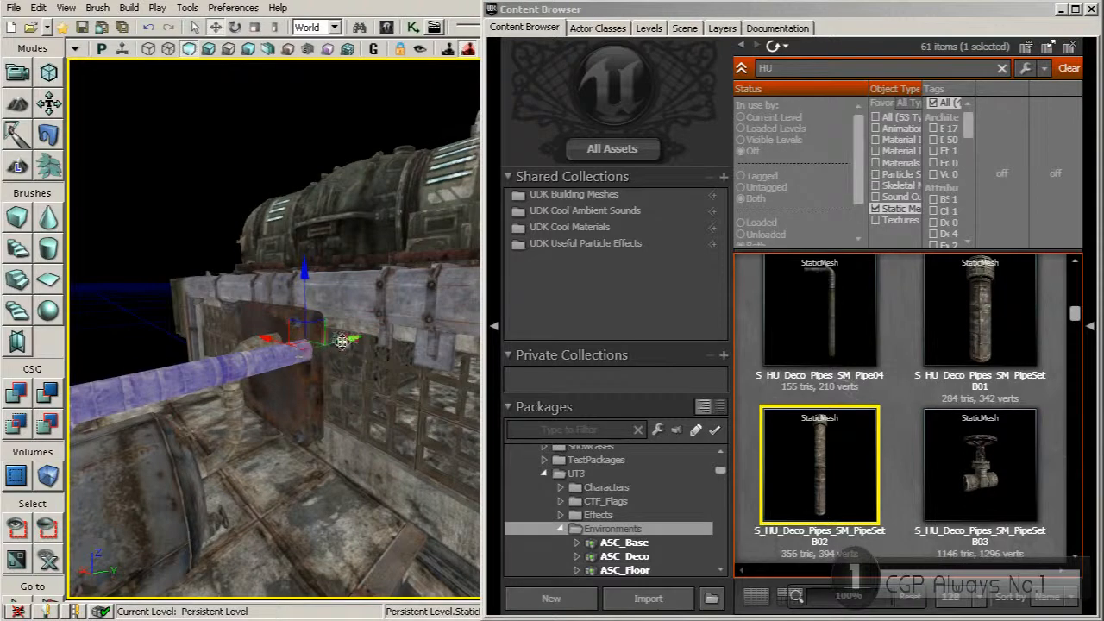
Move the straight pipe into the building wall and line it up with the upper elbow's outlet.
left_click_drag(342, 340, 442, 318)
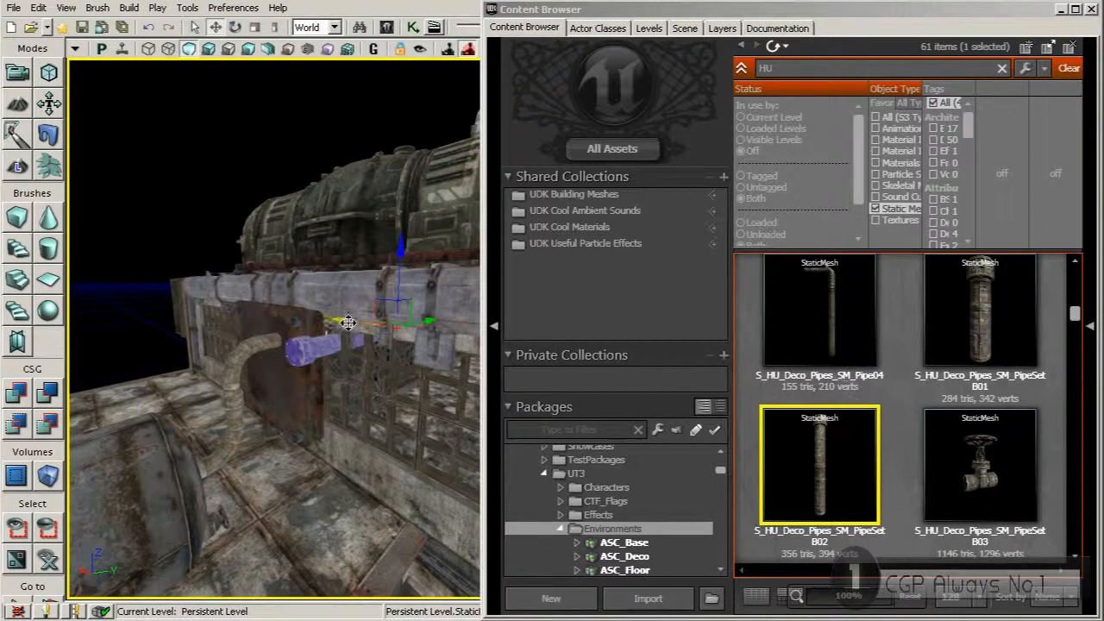
left_click_drag(347, 321, 342, 320)
left_click_drag(377, 286, 377, 280)
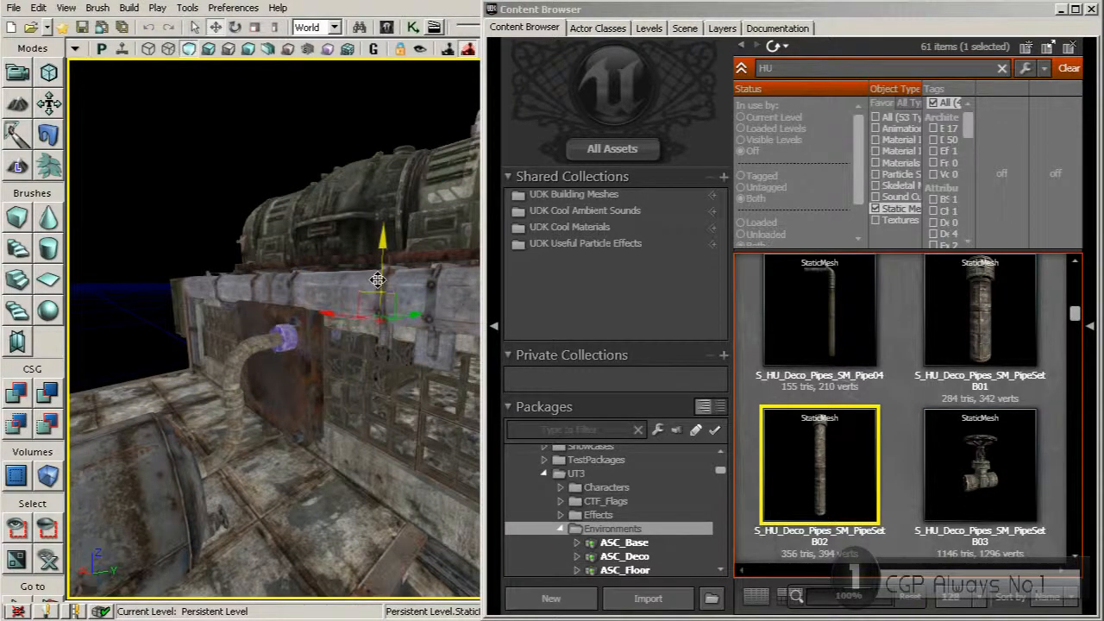
right_click_drag(294, 327, 393, 327)
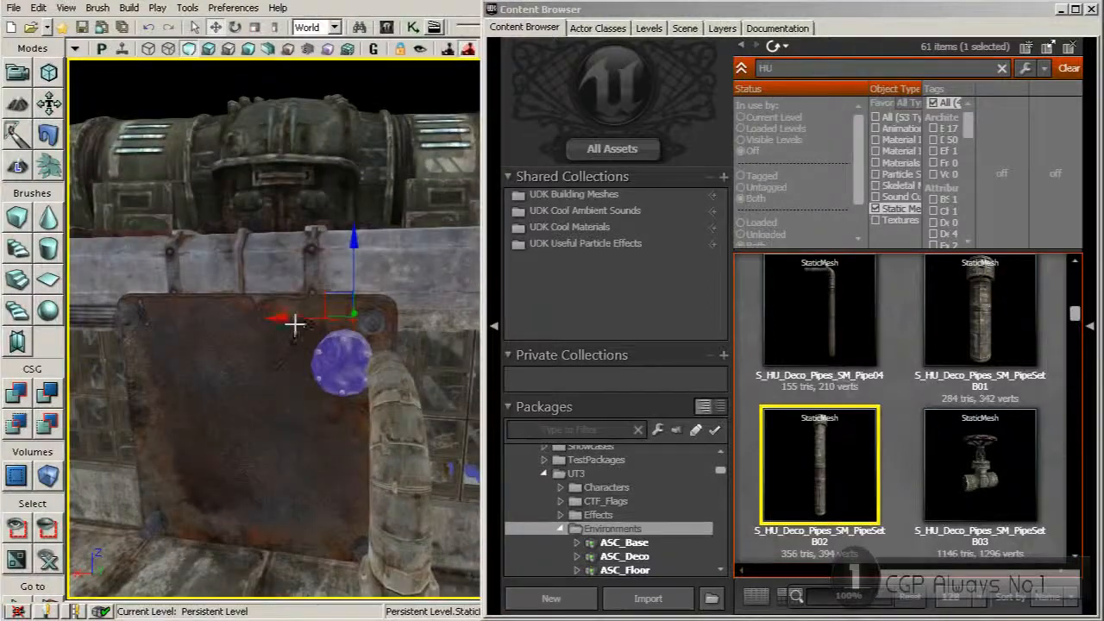
mouse_move(353, 337)
right_mouse_down()
mouse_move(328, 338)
mouse_move(353, 337)
right_mouse_up()
left_click_drag(434, 340, 426, 340)
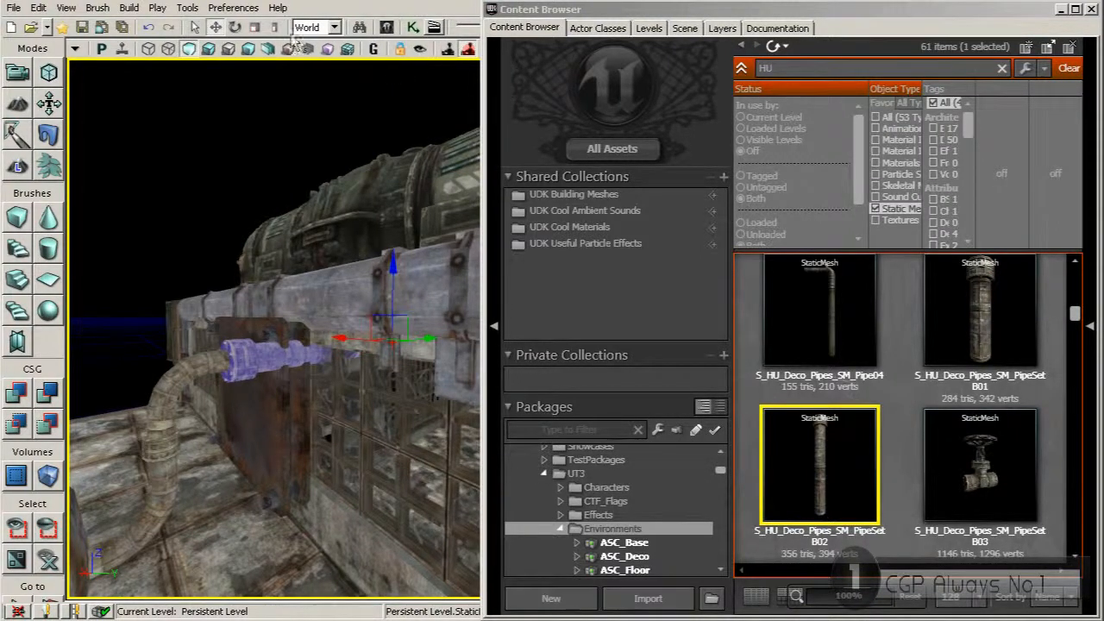
Scale the straight pipe down to match the diameter of the elbow pipes.
left_click(256, 28)
left_click_drag(392, 255, 392, 289)
key("space")
key("space")
key("space")
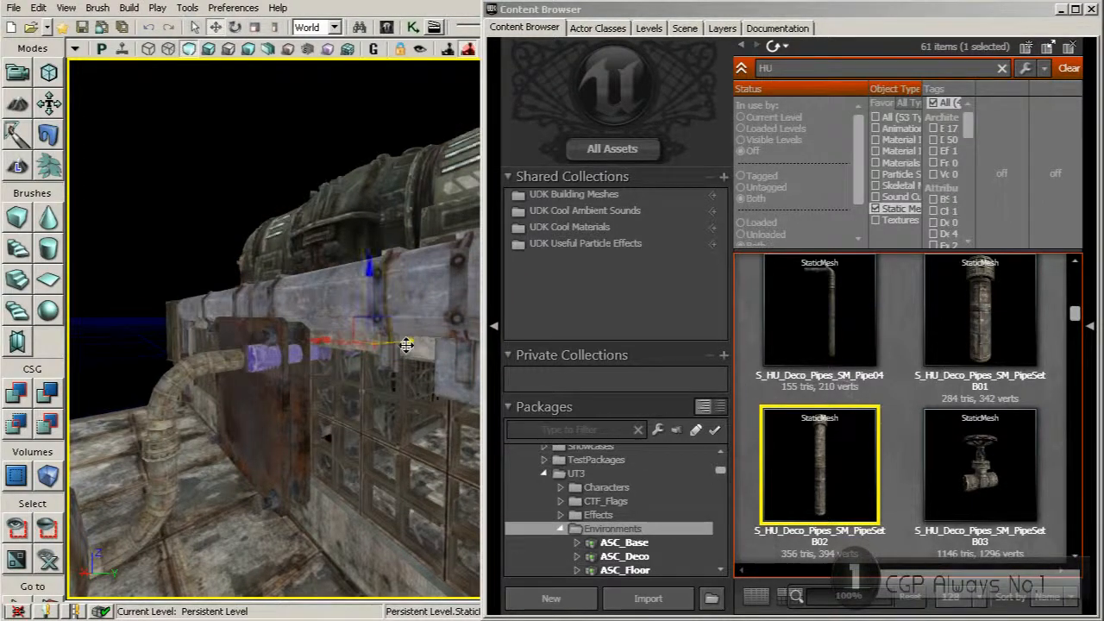
Raise the upper elbow away from the lower elbow to make room for a vertical pipe section.
mouse_move(263, 342)
right_mouse_down()
mouse_move(353, 345)
mouse_move(373, 331)
mouse_move(294, 367)
mouse_move(276, 354)
mouse_move(297, 332)
mouse_move(268, 343)
mouse_move(233, 332)
mouse_move(237, 323)
mouse_move(265, 339)
mouse_move(229, 340)
mouse_move(292, 335)
mouse_move(259, 328)
mouse_move(281, 341)
right_mouse_up()
mouse_move(355, 376)
right_mouse_down()
mouse_move(332, 380)
mouse_move(355, 376)
right_mouse_up()
scroll(354, 376, "down", 5)
left_click(319, 368, "ctrl")
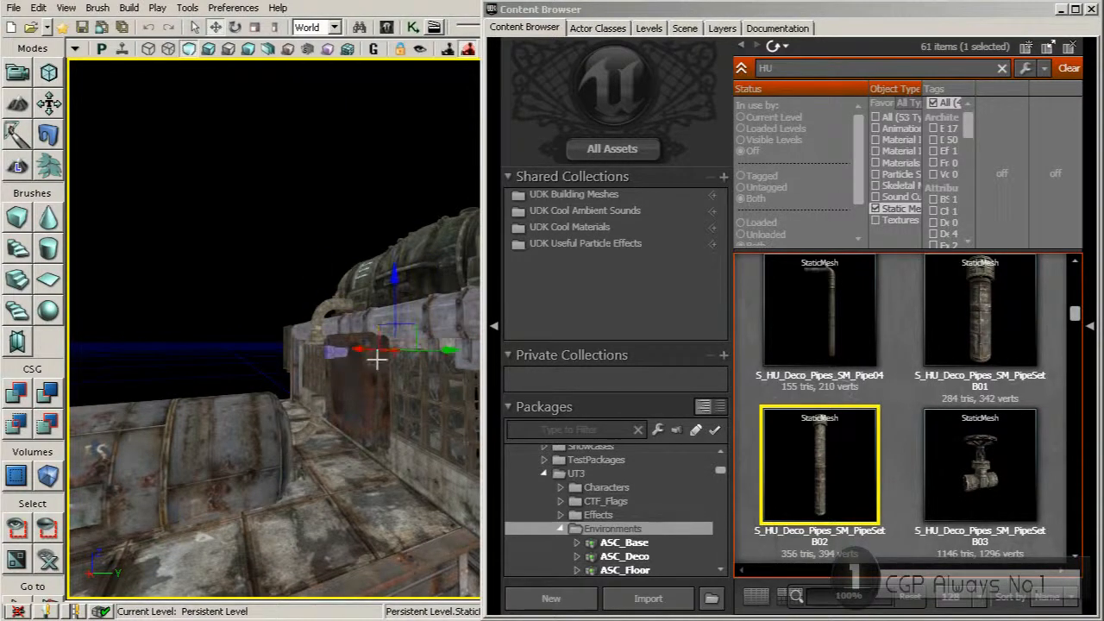
Pull the straight pipe out of the building wall and rotate it upright.
right_click_drag(366, 352, 322, 347)
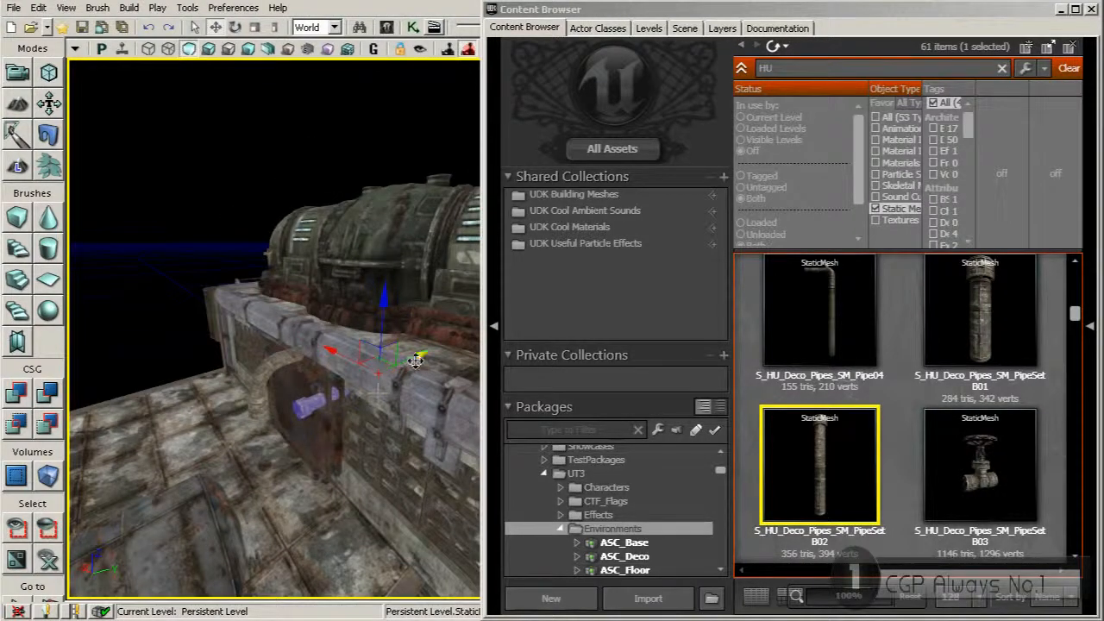
left_click_drag(416, 362, 395, 367)
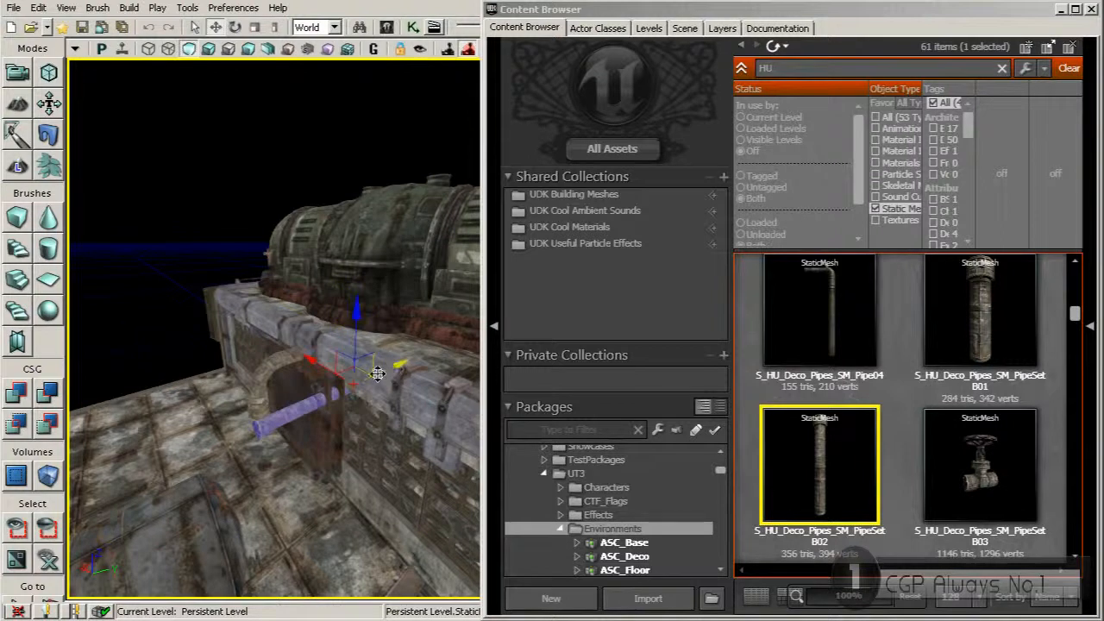
key("space")
left_click_drag(305, 333, 375, 326)
Move the upright straight pipe onto the open end of the lower elbow and align it there.
key("space")
left_click_drag(371, 372, 247, 290)
right_click_drag(288, 385, 305, 338)
left_click_drag(305, 407, 307, 436)
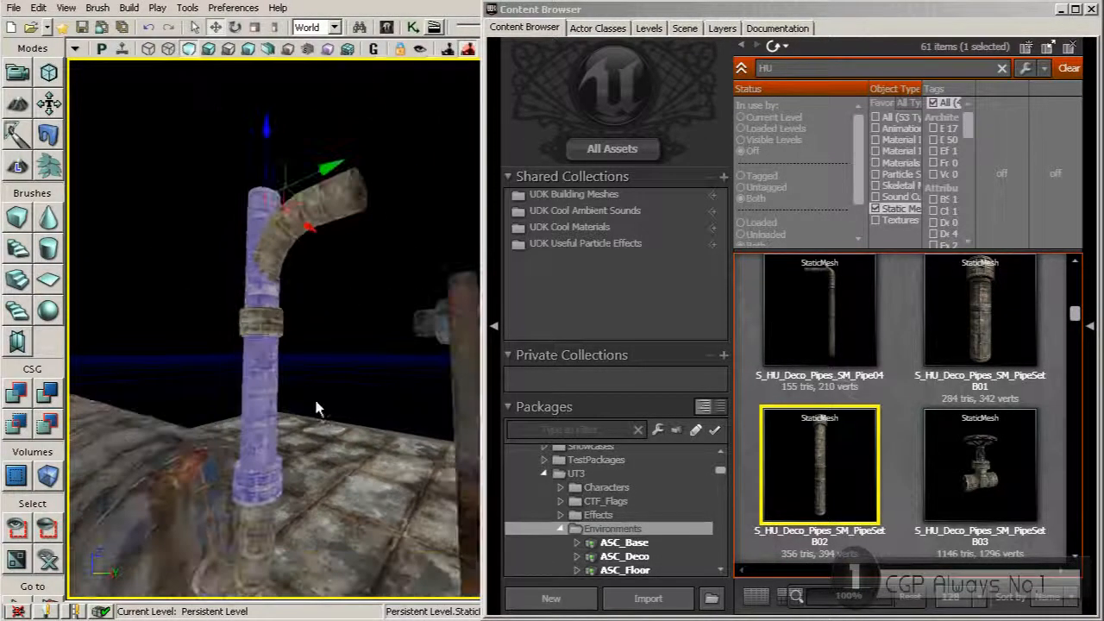
mouse_move(264, 159)
left_mouse_down()
mouse_move(264, 138)
mouse_move(253, 173)
left_mouse_up()
Raise the upper elbow to the top of the vertical pipe and duplicate that straight pipe upward.
left_click(302, 209)
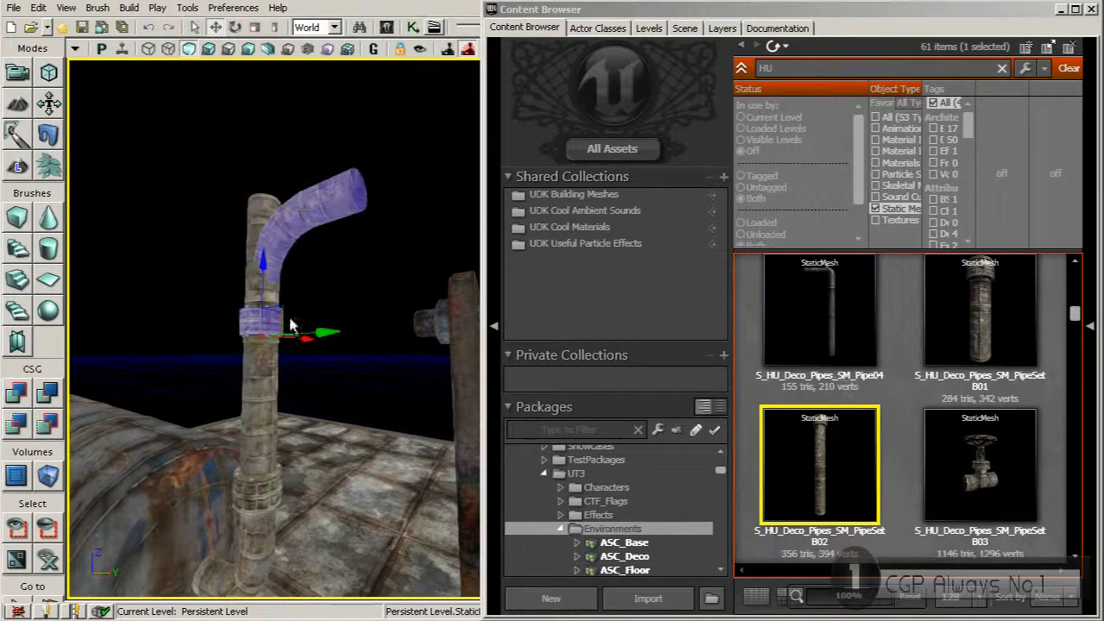
left_click_drag(261, 294, 274, 180)
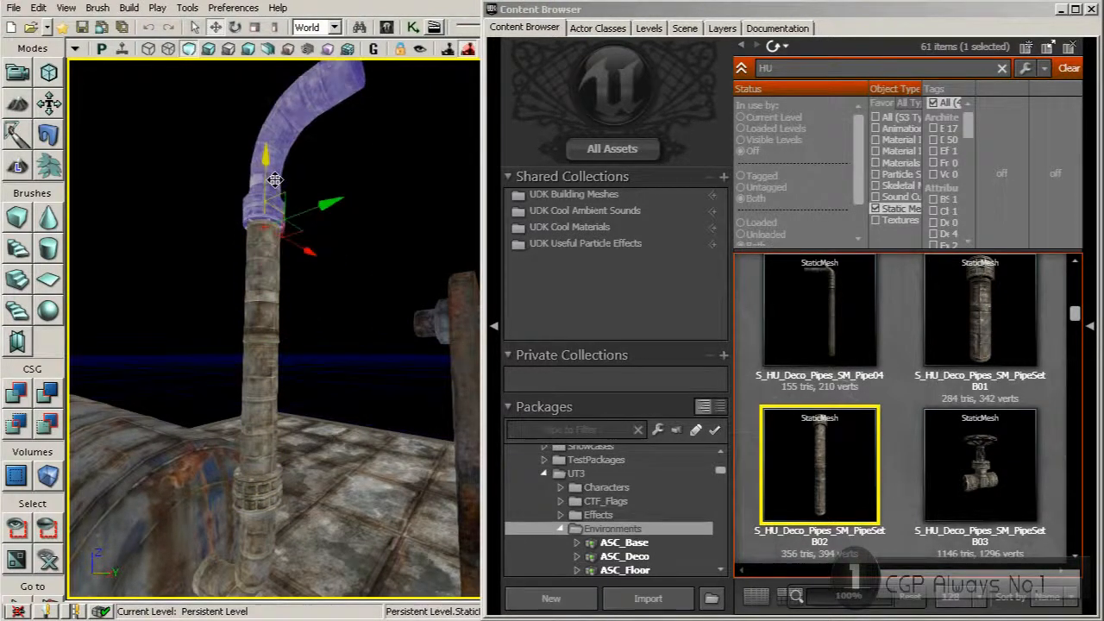
left_click(278, 248)
left_click_drag(269, 173, 276, 79)
mouse_move(294, 199)
right_mouse_down()
mouse_move(258, 211)
mouse_move(293, 200)
right_mouse_up()
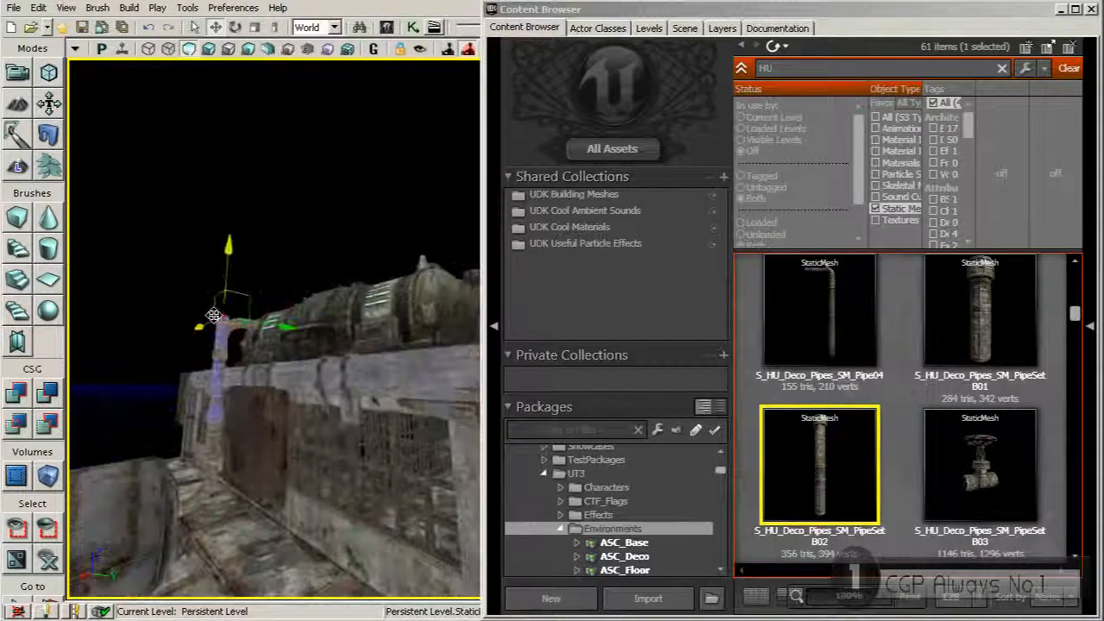
Rotate the copied straight pipe to horizontal so it runs from the upper elbow toward the main roof.
key("space")
left_click_drag(122, 357, 264, 438)
key("space")
key("space")
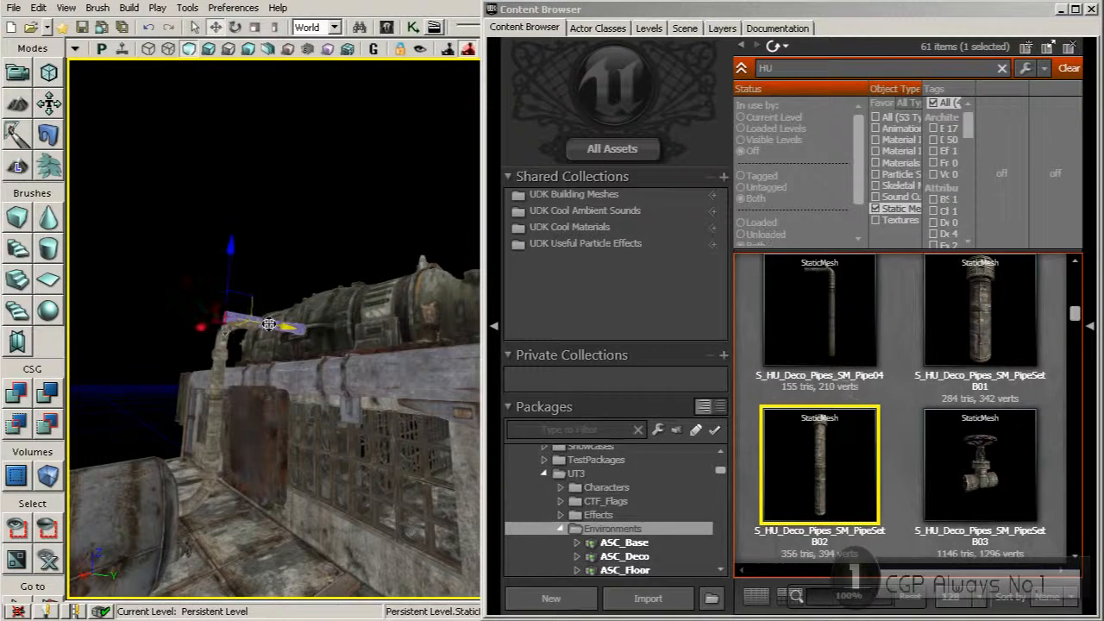
Move the horizontal straight pipe toward the main roof and adjust its height to line up with the upper elbow.
left_click_drag(264, 323, 295, 328)
right_click_drag(289, 337, 286, 324)
left_click_drag(379, 318, 379, 181)
right_click_drag(283, 390, 257, 399)
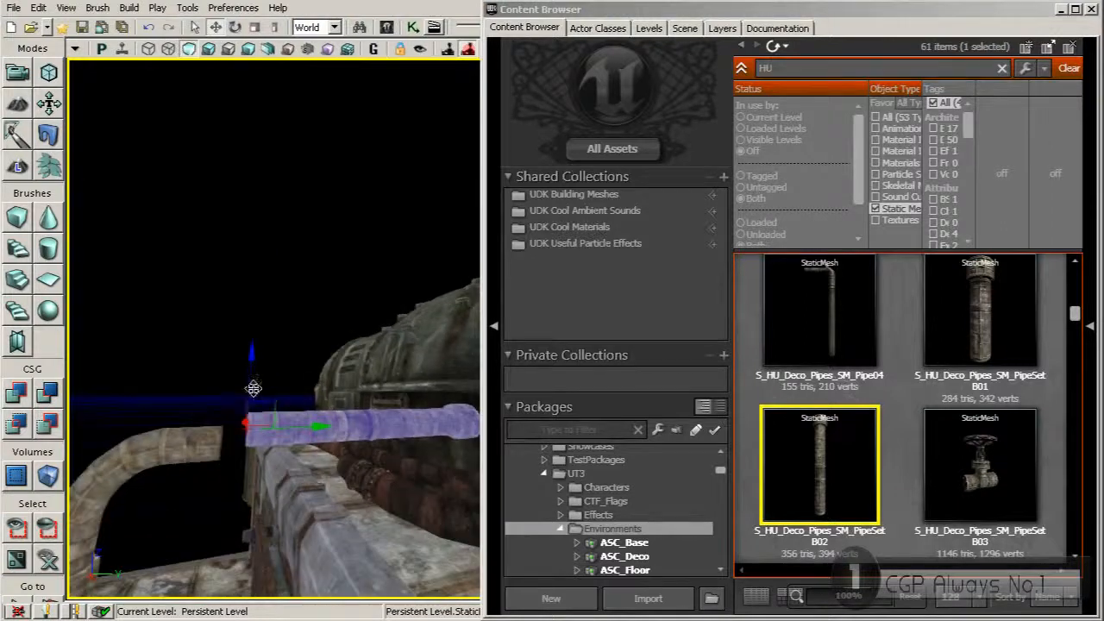
left_click_drag(250, 373, 249, 383)
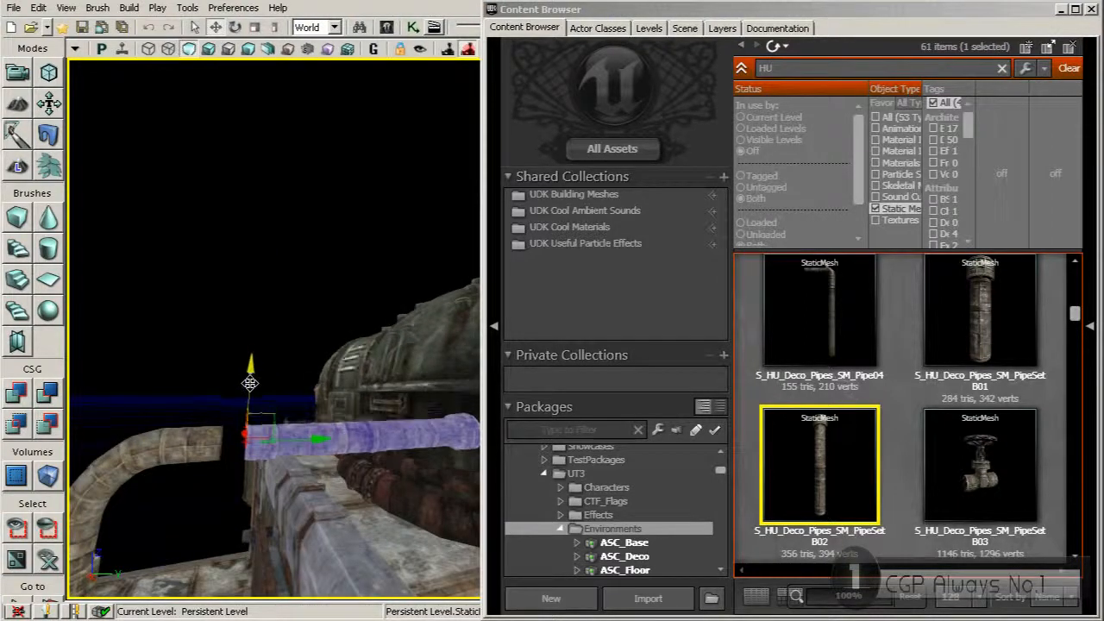
Turn the horizontal pipe around so its flanged end faces the upper elbow, and slide it along until it joins the elbow.
key("space")
key("space")
key("space")
key("space")
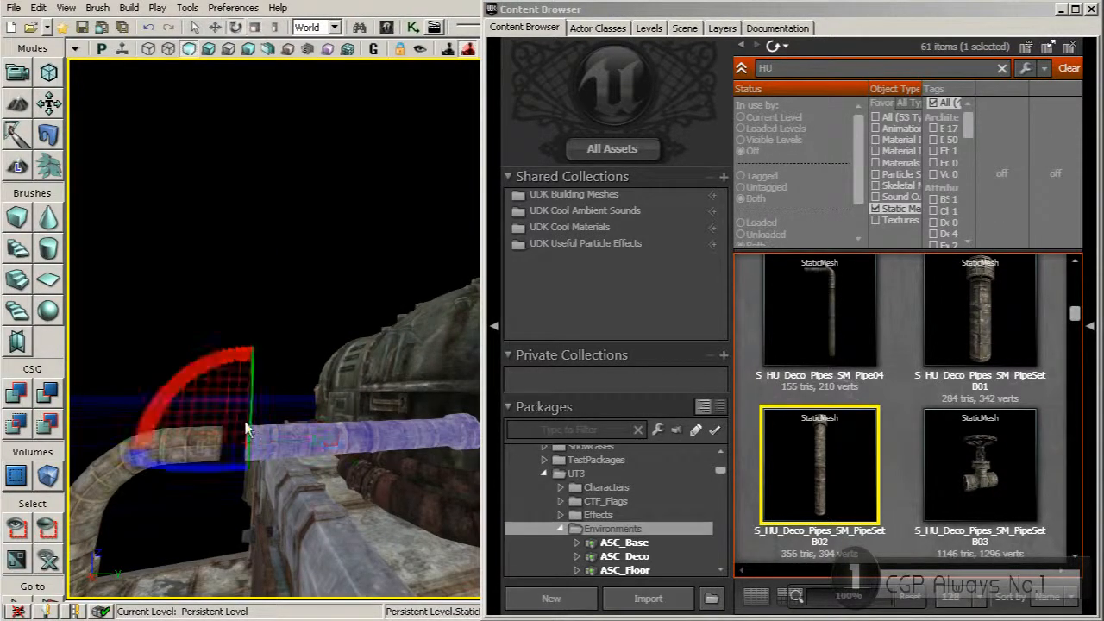
left_click_drag(195, 370, 59, 446)
key("space")
key("space")
left_click_drag(268, 440, 476, 451)
Shift the large machine on the main roof so it meets the open end of the horizontal pipe.
right_click_drag(315, 430, 393, 384)
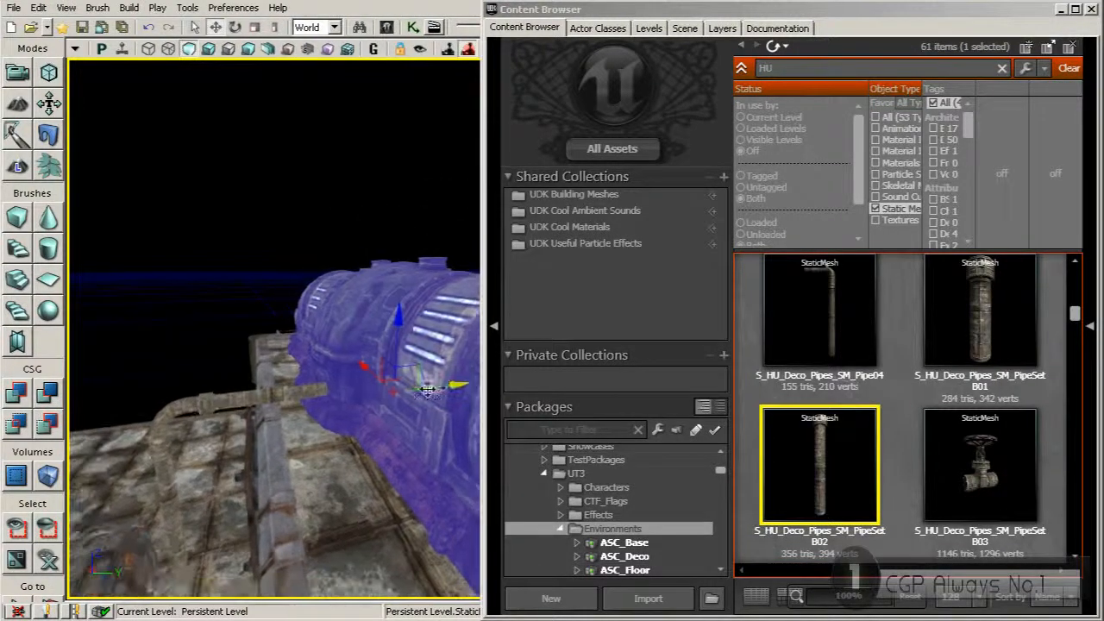
left_click_drag(412, 386, 428, 382)
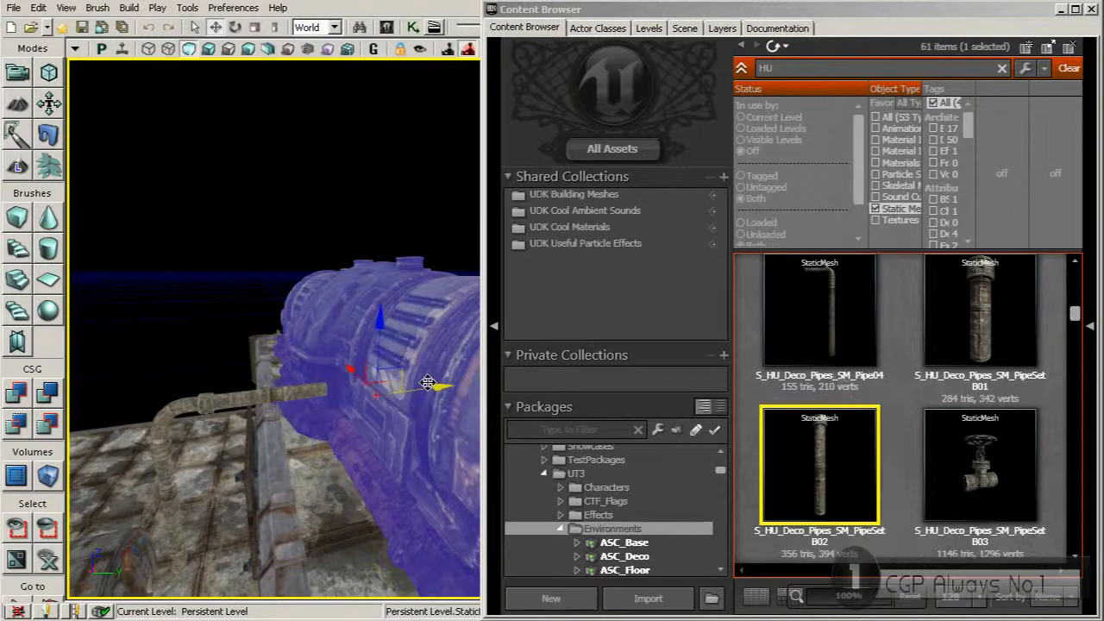
right_click_drag(364, 385, 396, 381)
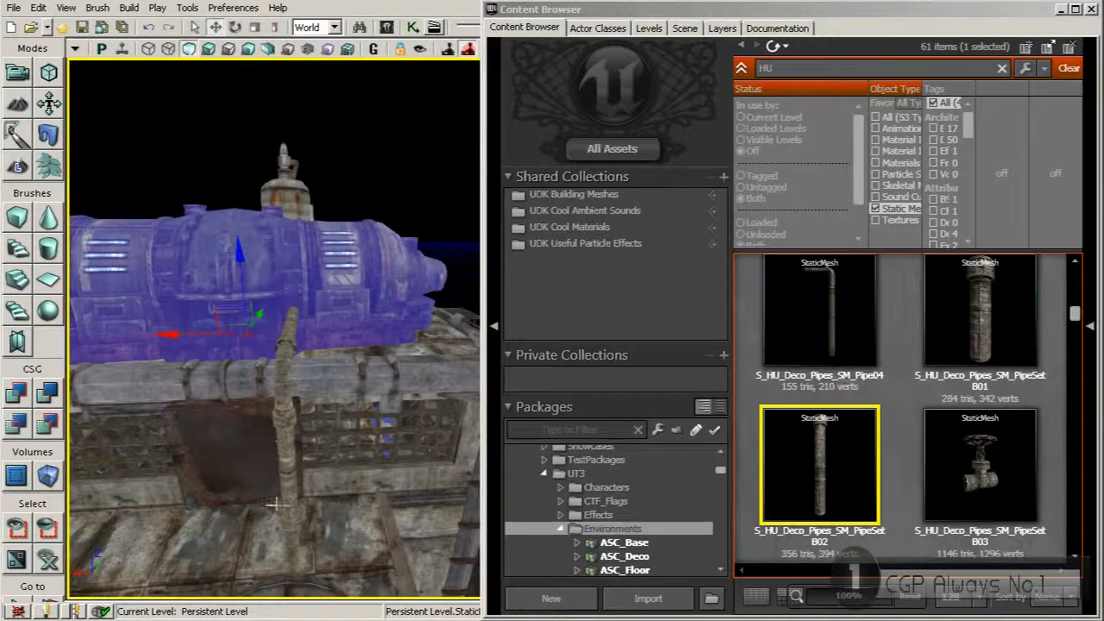
Rotate the four connected pipe pieces together and shift them sideways so the run spans from the gas tank to the roof machine.
left_click(290, 544)
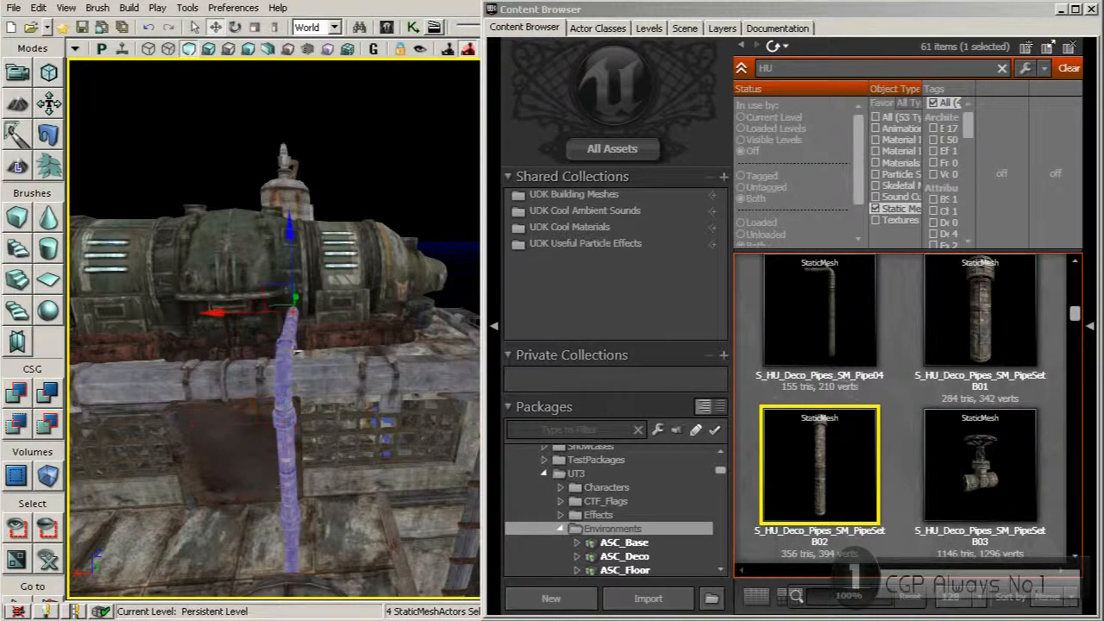
key("space")
left_click_drag(339, 243, 307, 243)
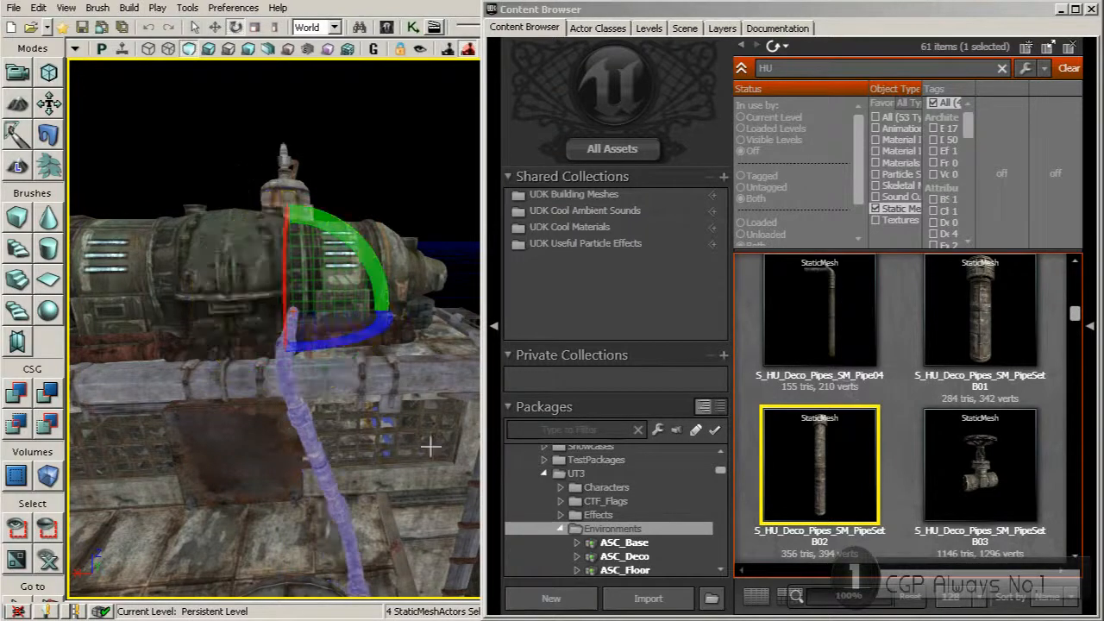
key("space")
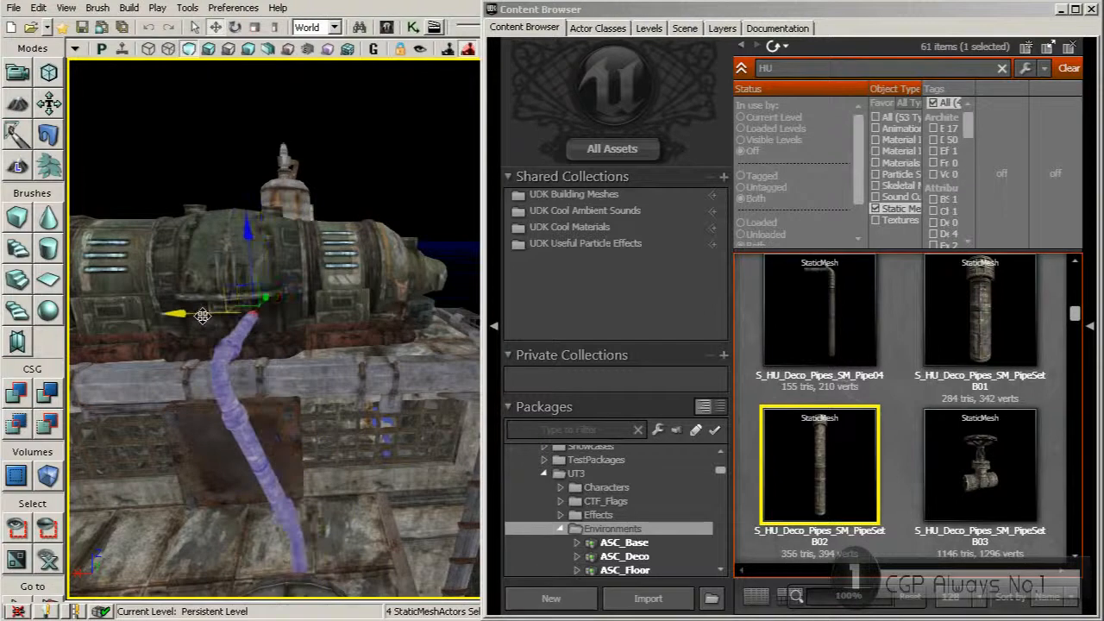
Review the decorated roofs from around the building, and examine the walls and ceiling of its interior.
right_click_drag(283, 328, 228, 257)
right_click_drag(286, 295, 328, 283)
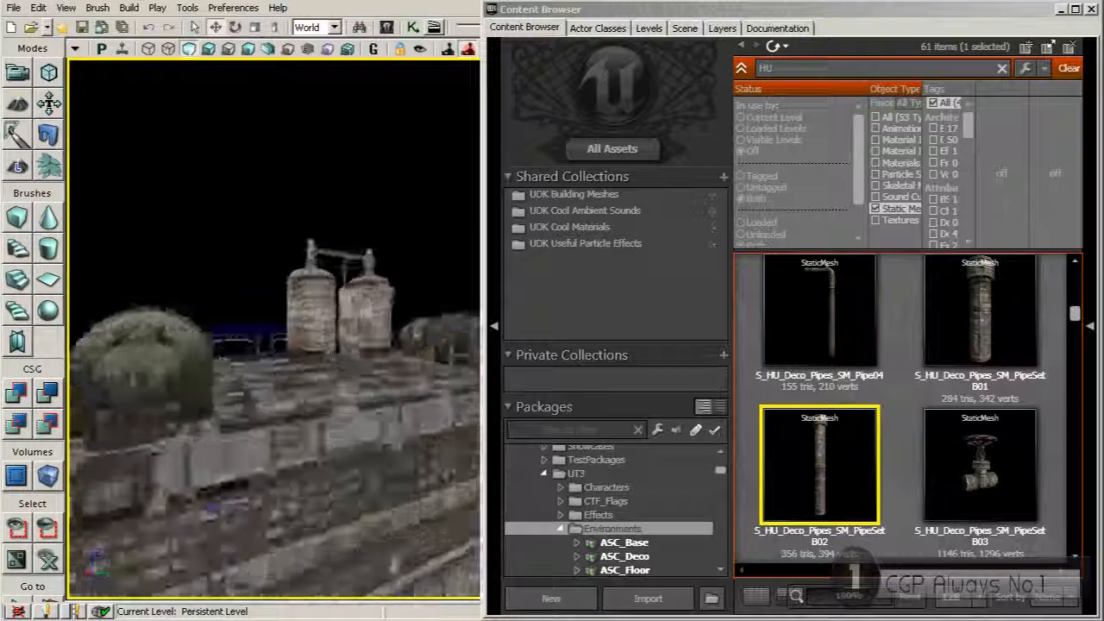
right_click_drag(301, 309, 302, 309)
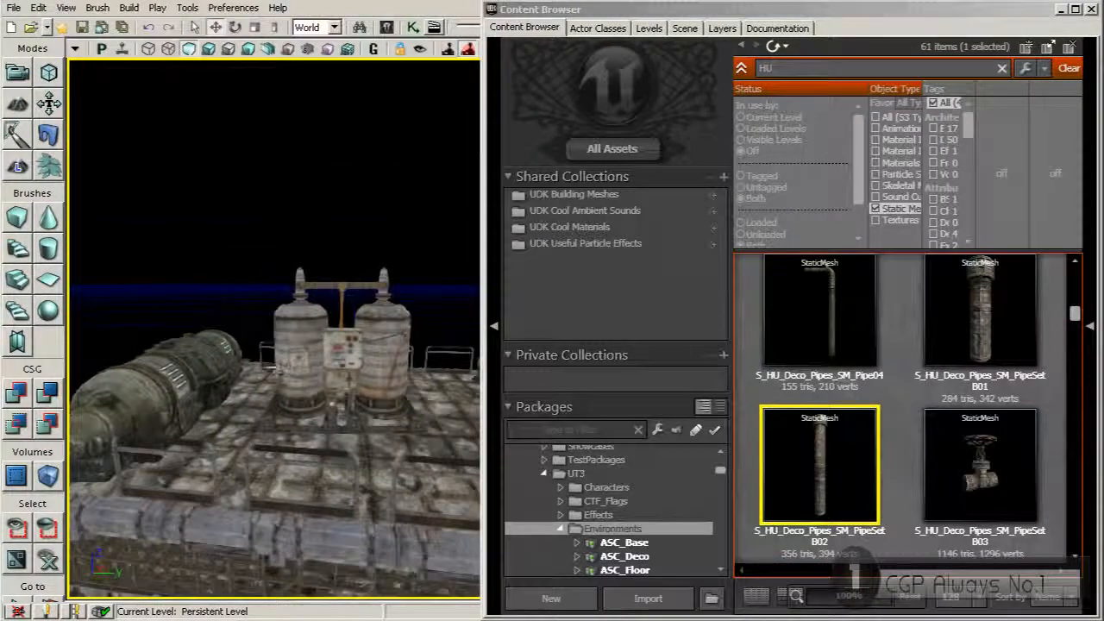
mouse_move(302, 309)
right_mouse_down()
mouse_move(303, 345)
mouse_move(302, 289)
right_mouse_up()
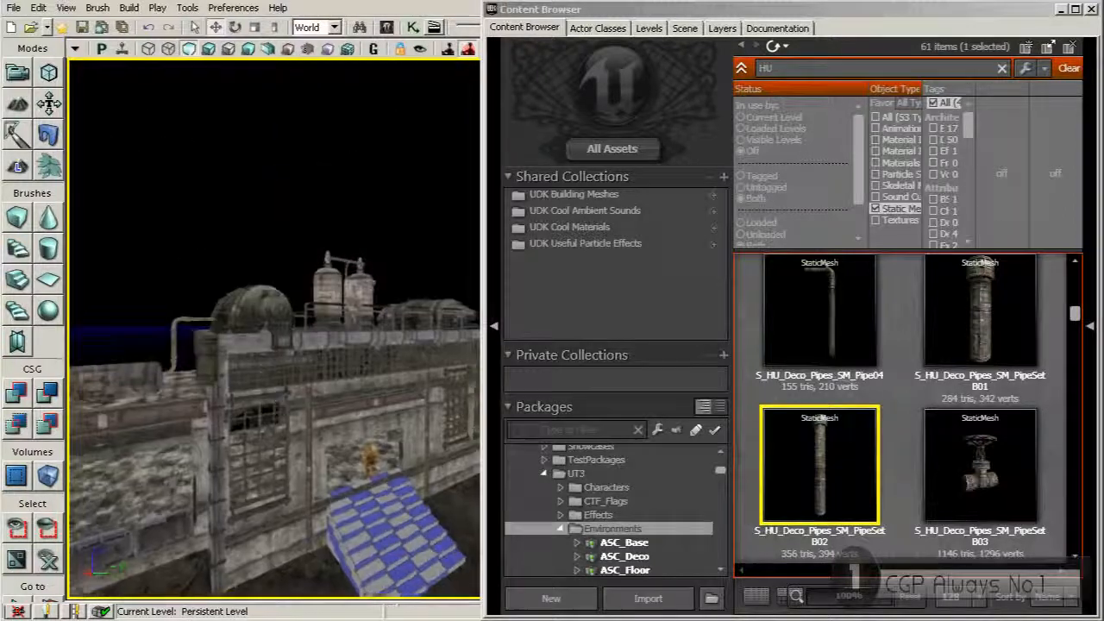
mouse_move(278, 417)
right_mouse_down()
mouse_move(280, 439)
mouse_move(278, 417)
right_mouse_up()
left_click_drag(227, 371, 226, 427)
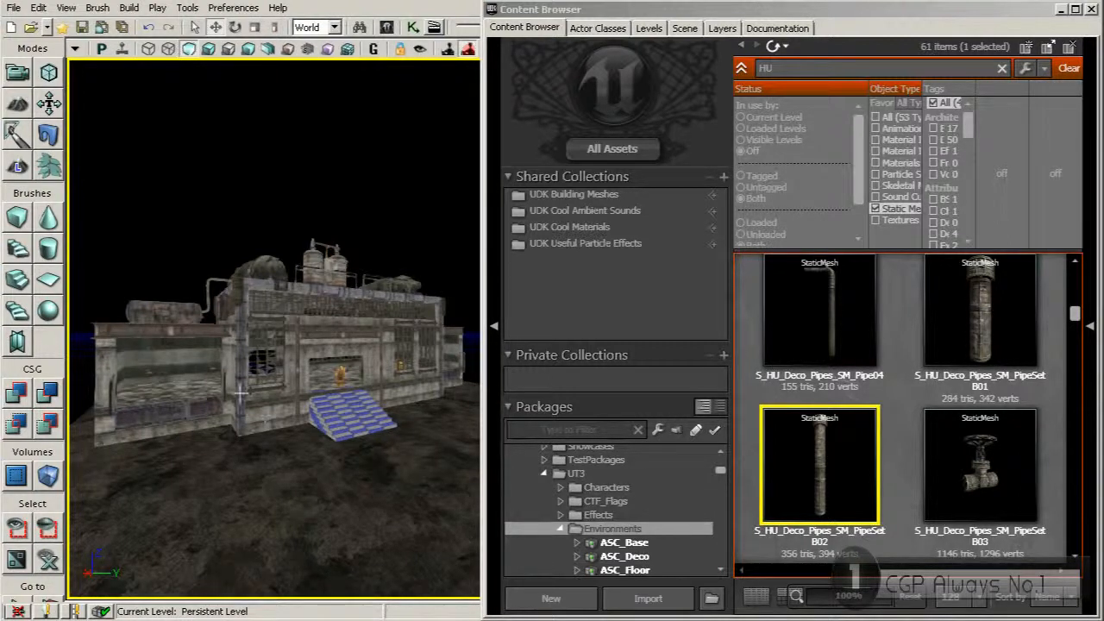
left_click_drag(287, 400, 343, 227)
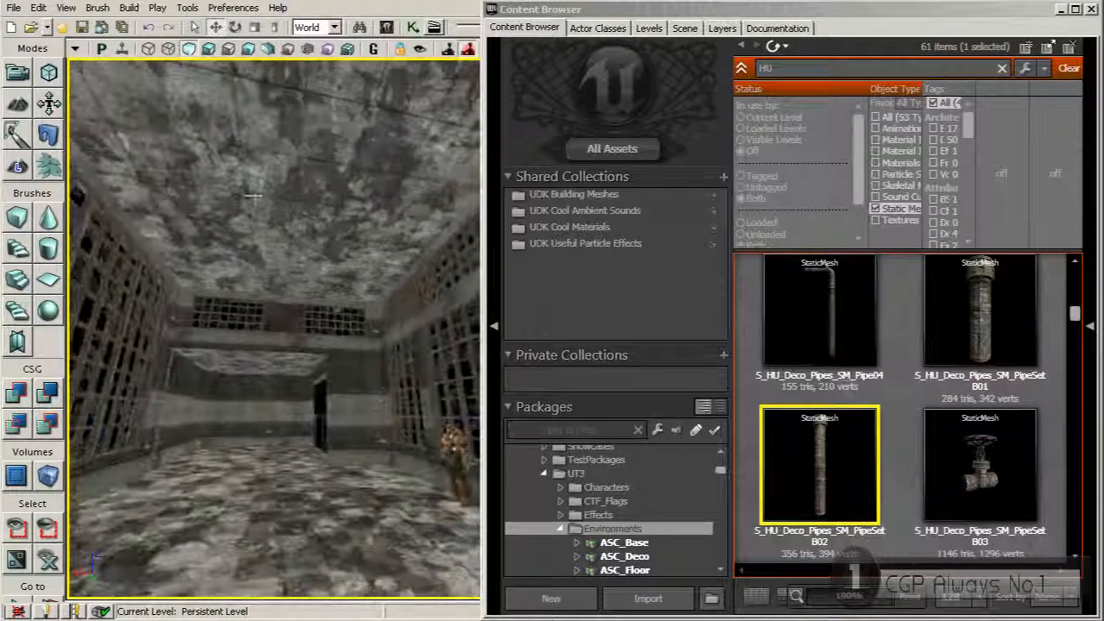
left_click_drag(332, 240, 294, 203)
left_click_drag(361, 326, 367, 212)
left_click_drag(396, 267, 379, 335)
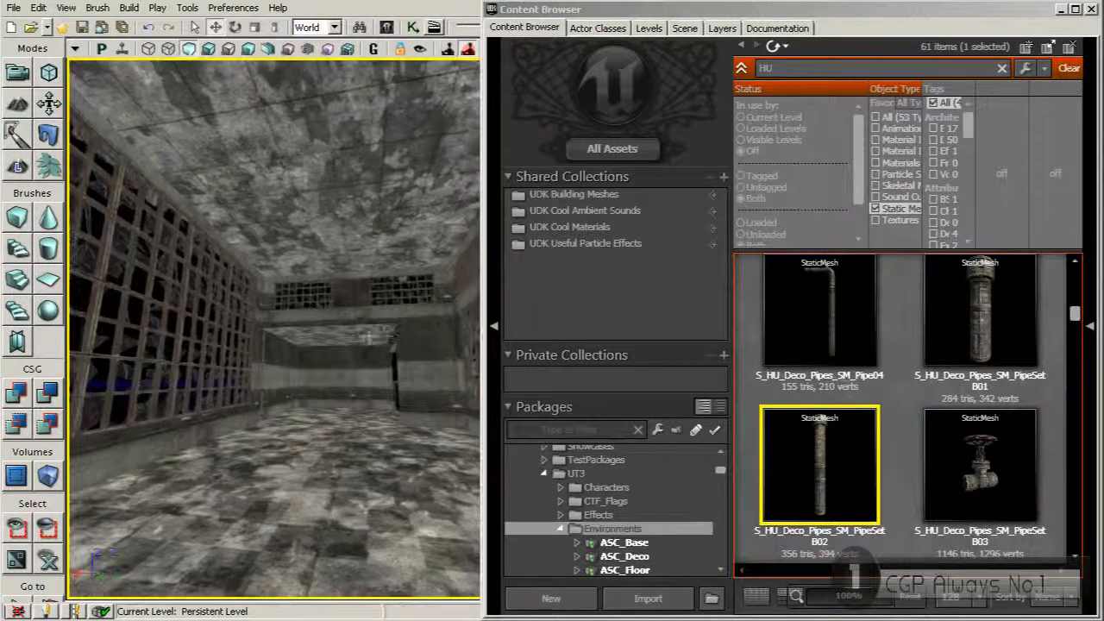